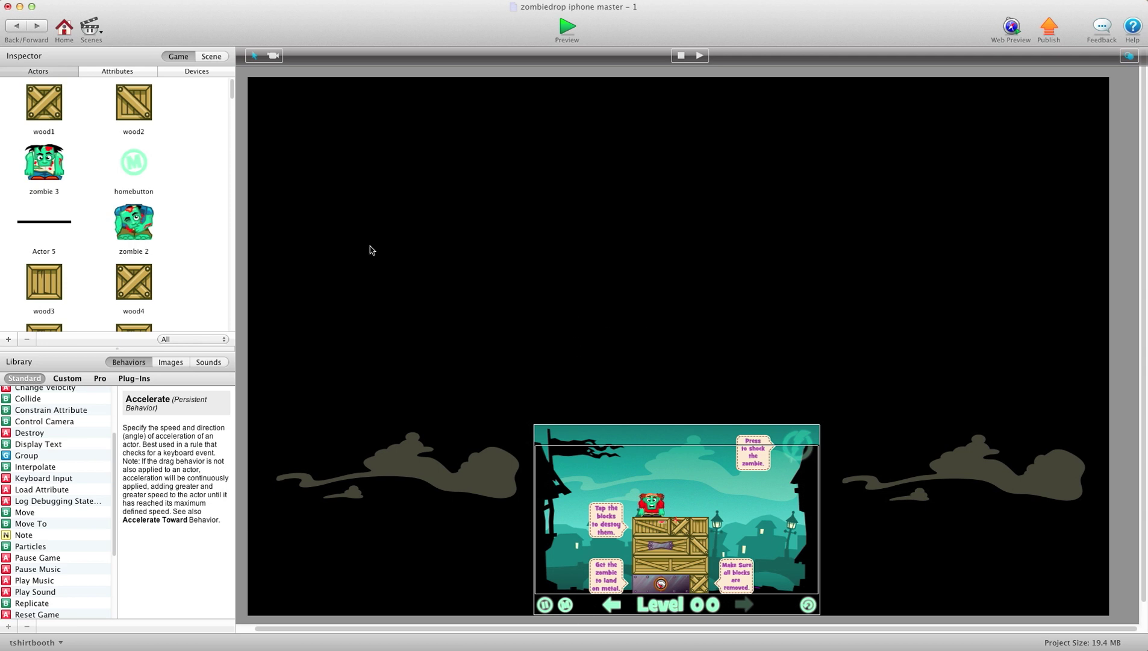
Check the Scenes list without switching, then select the invisible actor above the scene's top-left corner
{"action": "left_click", "coordinate": [88, 35]}
{"action": "scroll", "coordinate": [102, 63], "scroll_direction": "down", "scroll_amount": 20}
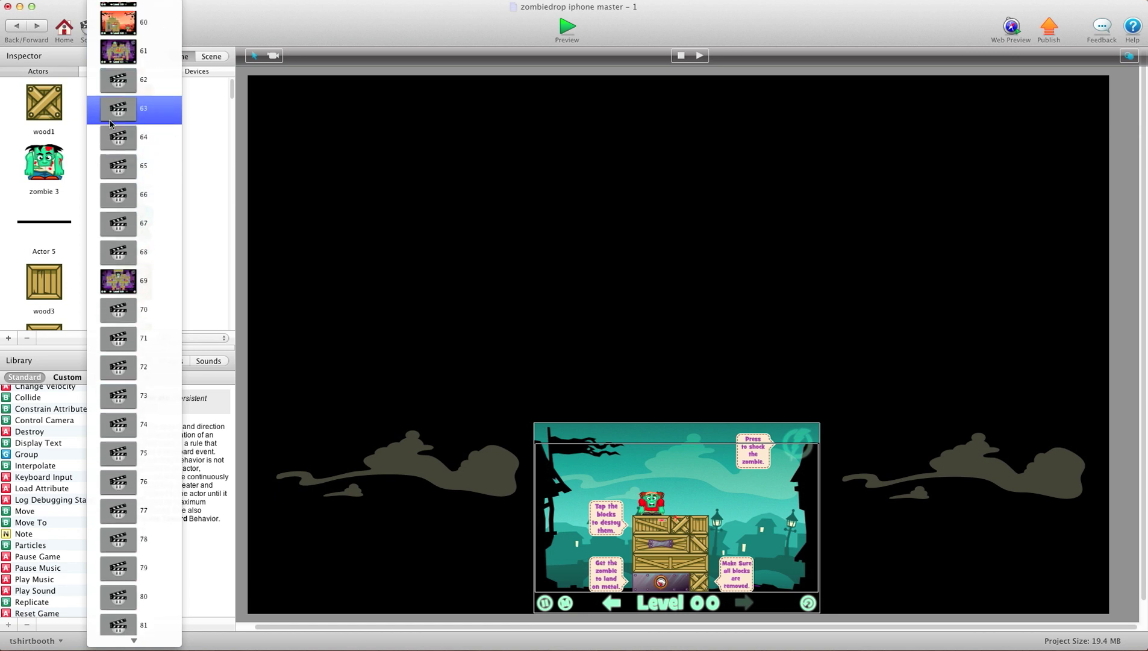
{"action": "scroll", "coordinate": [110, 124], "scroll_direction": "up", "scroll_amount": 15}
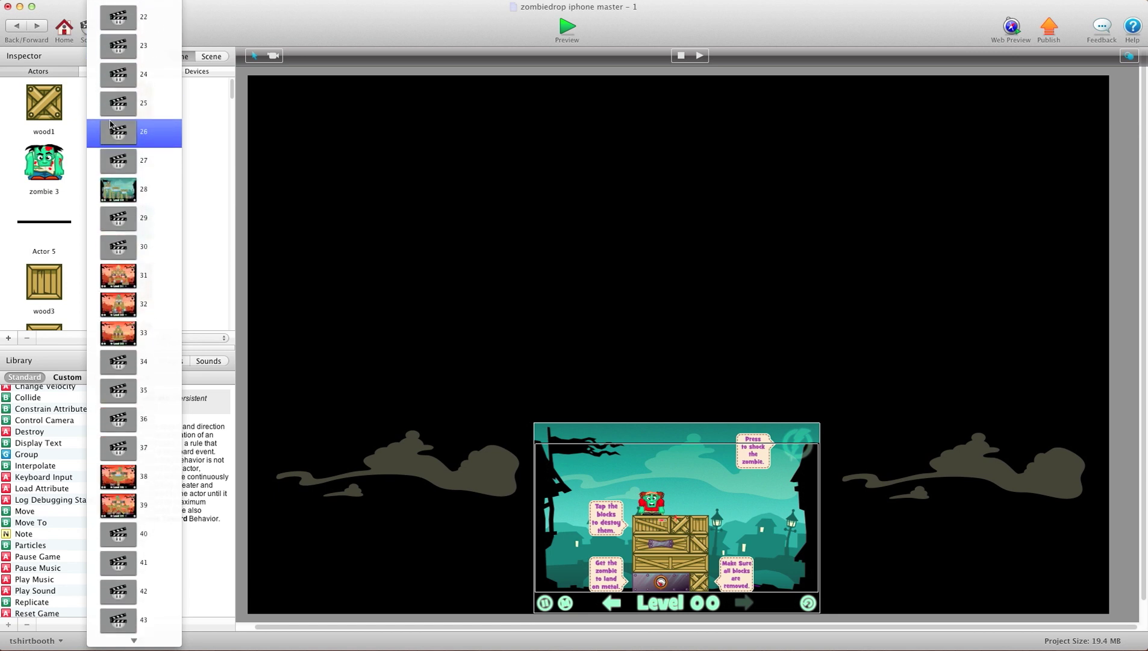
{"action": "left_click", "coordinate": [359, 41]}
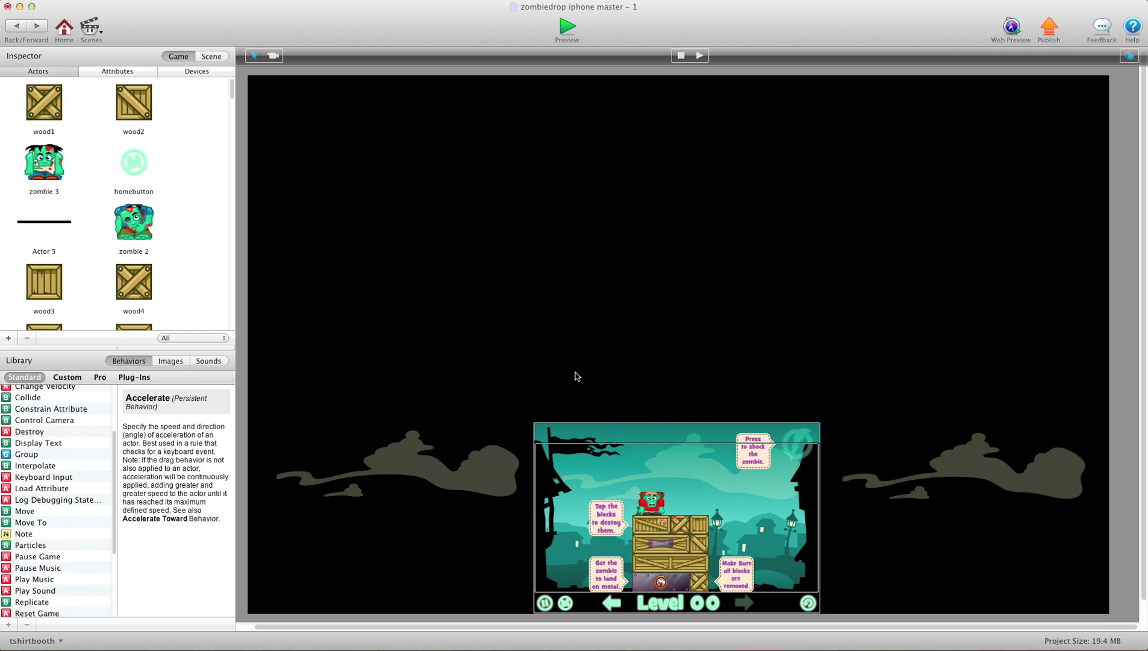
{"action": "left_click", "coordinate": [549, 411]}
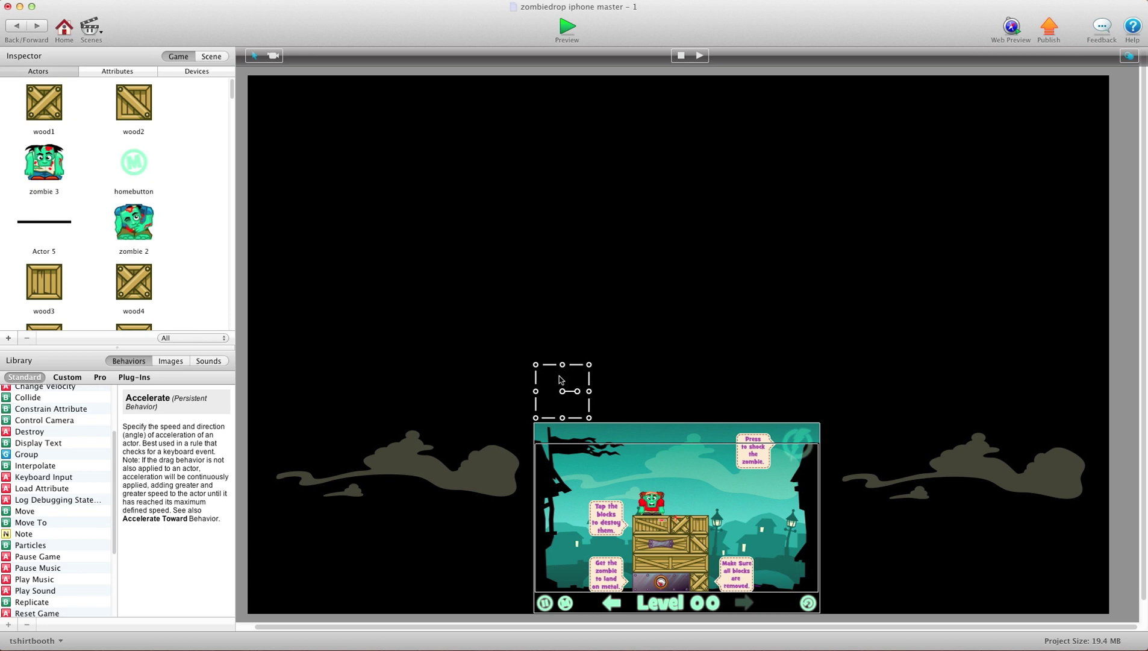
Open the round rules actor's behaviors and scroll to the Change Attribute setting game.level to 1
{"action": "double_click", "coordinate": [559, 379]}
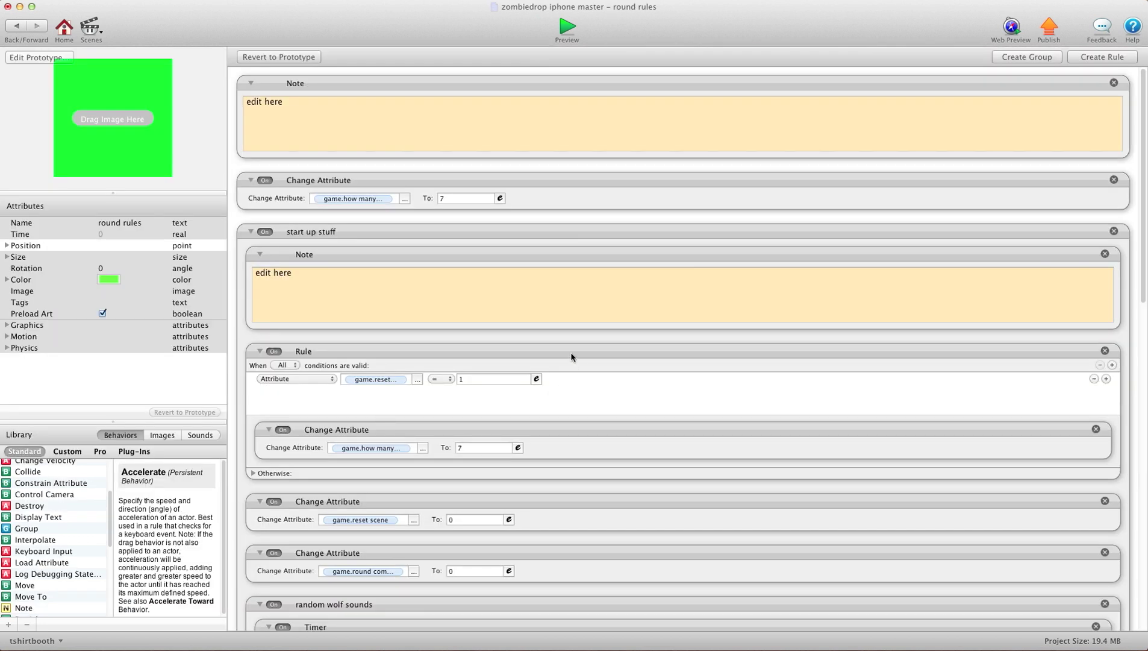
{"action": "scroll", "coordinate": [570, 352], "scroll_direction": "down", "scroll_amount": 2}
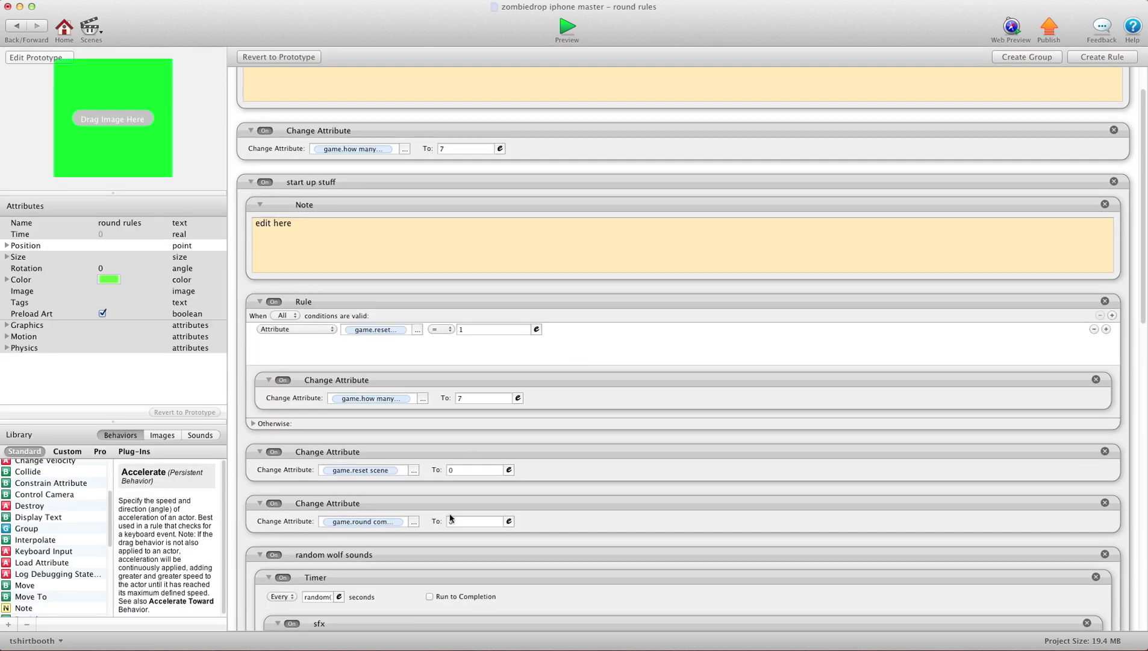
{"action": "scroll", "coordinate": [450, 519], "scroll_direction": "up", "scroll_amount": 2}
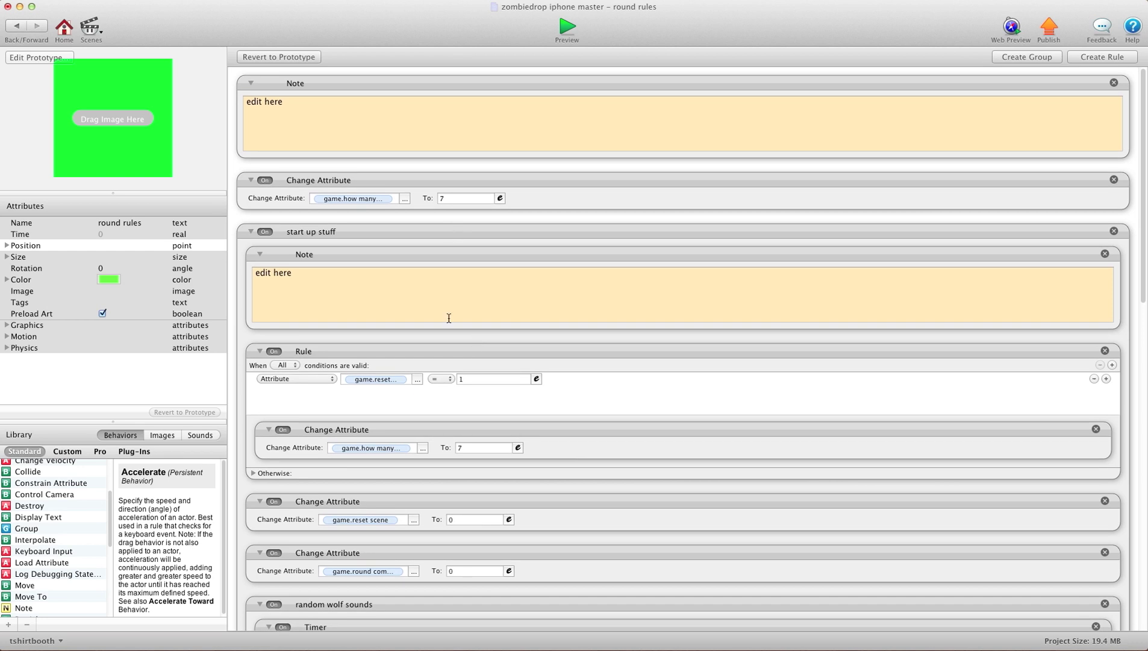
{"action": "left_click", "coordinate": [344, 195]}
{"action": "left_click", "coordinate": [444, 196]}
{"action": "scroll", "coordinate": [457, 359], "scroll_direction": "down", "scroll_amount": 5}
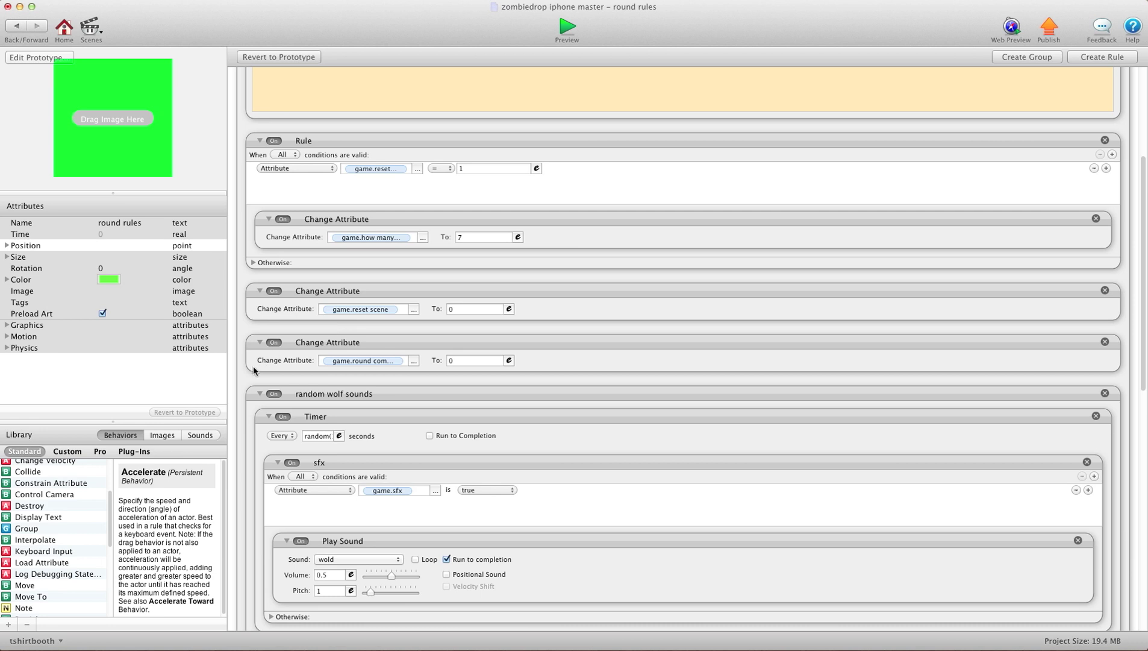
{"action": "scroll", "coordinate": [240, 379], "scroll_direction": "down", "scroll_amount": 3}
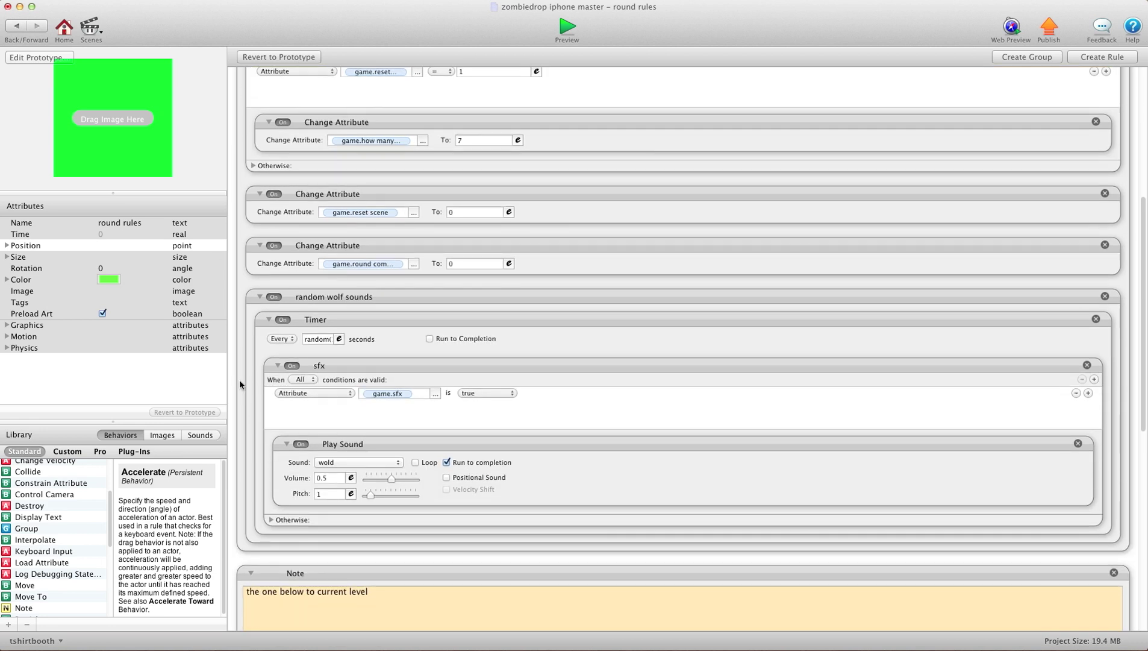
{"action": "scroll", "coordinate": [239, 380], "scroll_direction": "down", "scroll_amount": 1}
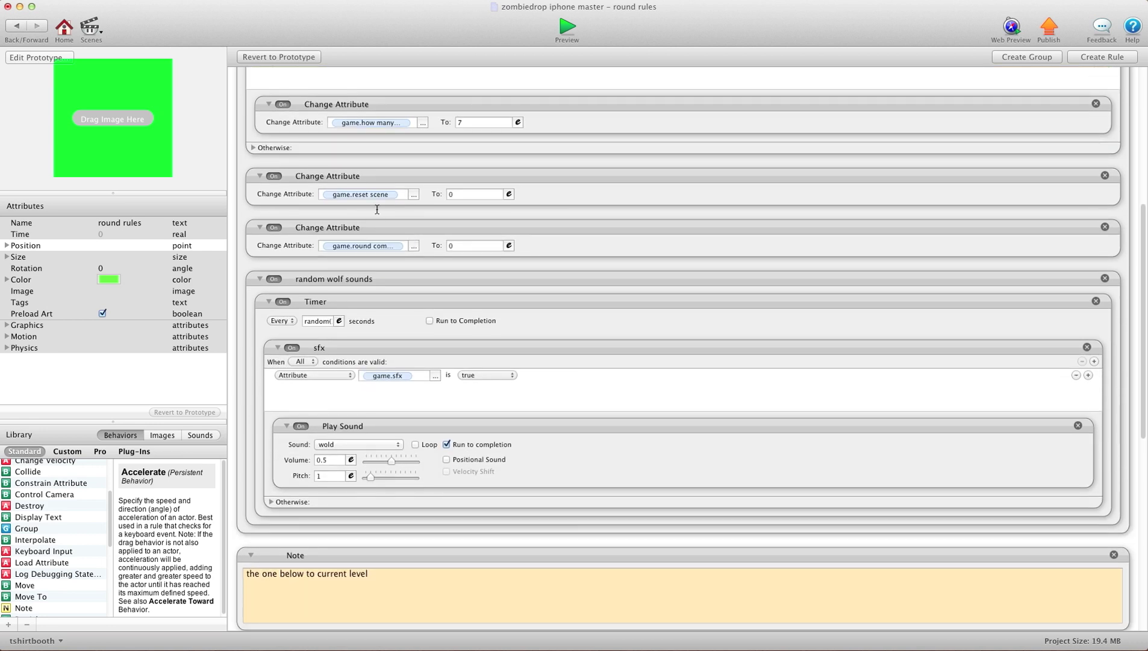
{"action": "scroll", "coordinate": [258, 301], "scroll_direction": "down", "scroll_amount": 8}
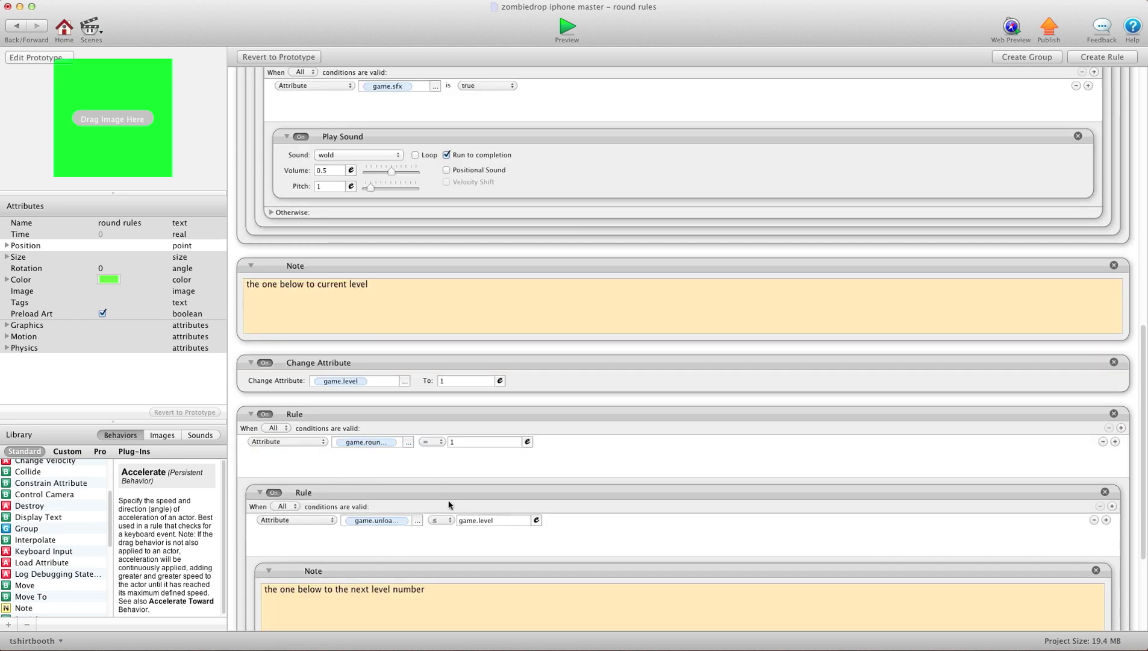
{"action": "left_click", "coordinate": [364, 365]}
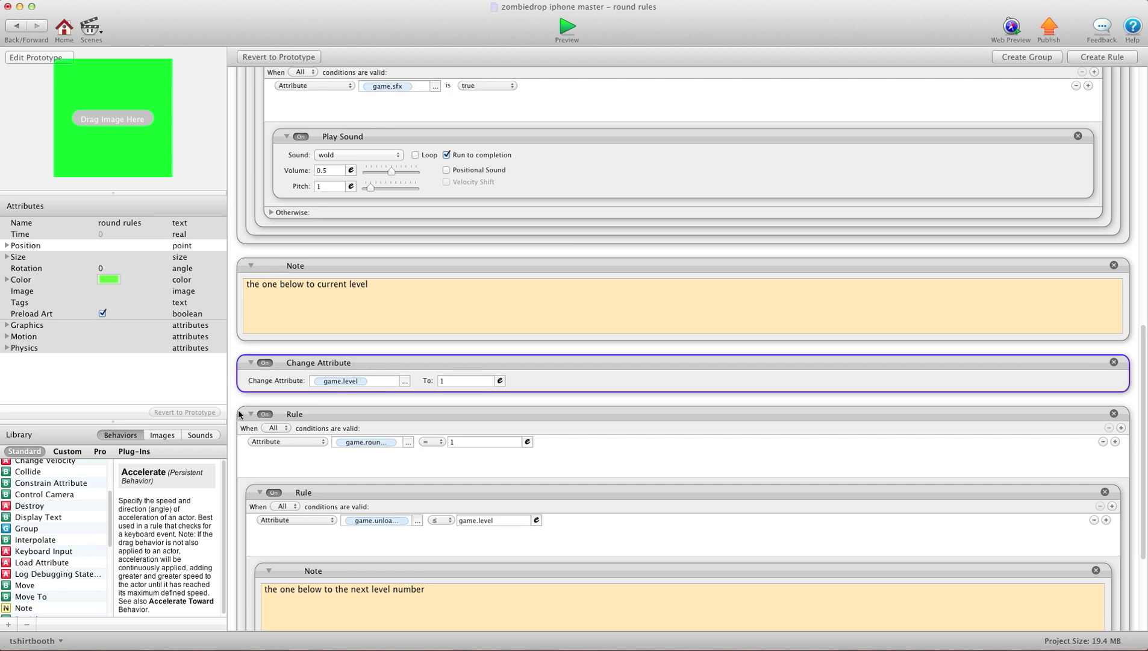
{"action": "scroll", "coordinate": [239, 409], "scroll_direction": "down", "scroll_amount": 2}
{"action": "left_click", "coordinate": [356, 493]}
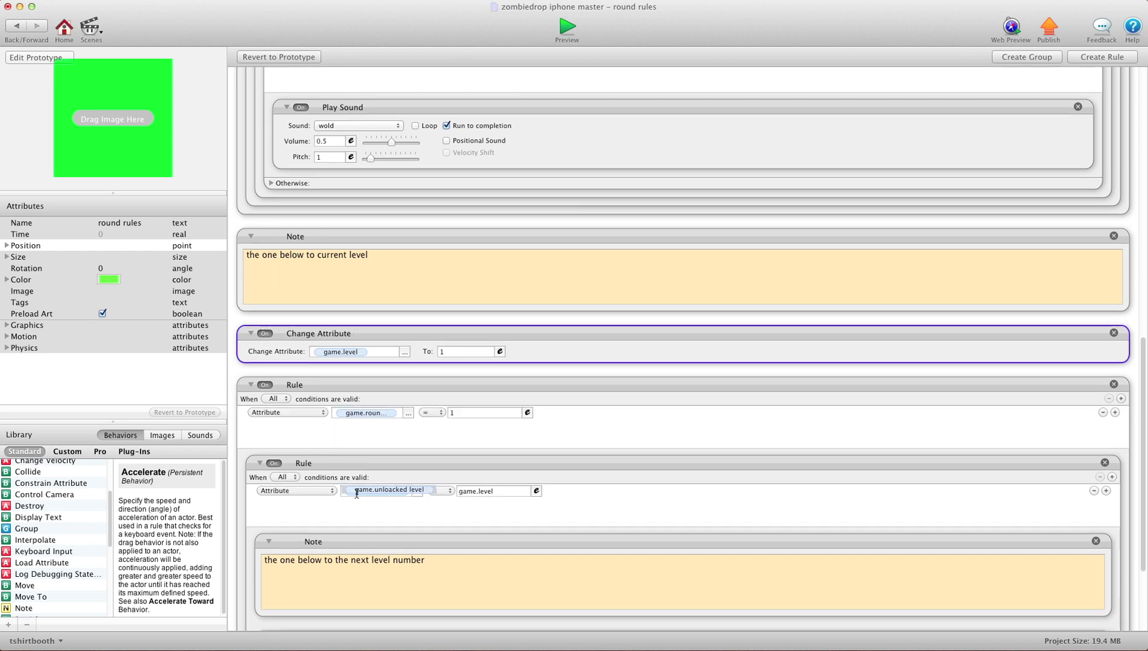
{"action": "left_click", "coordinate": [238, 499]}
{"action": "scroll", "coordinate": [236, 500], "scroll_direction": "down", "scroll_amount": 5}
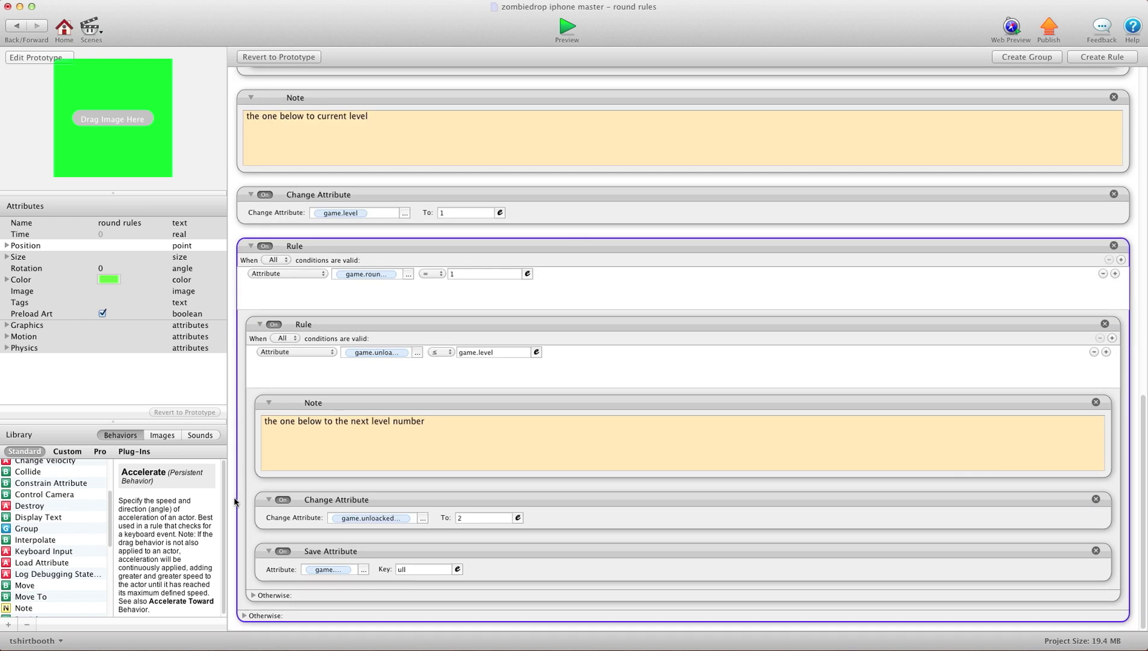
{"action": "left_click", "coordinate": [338, 515]}
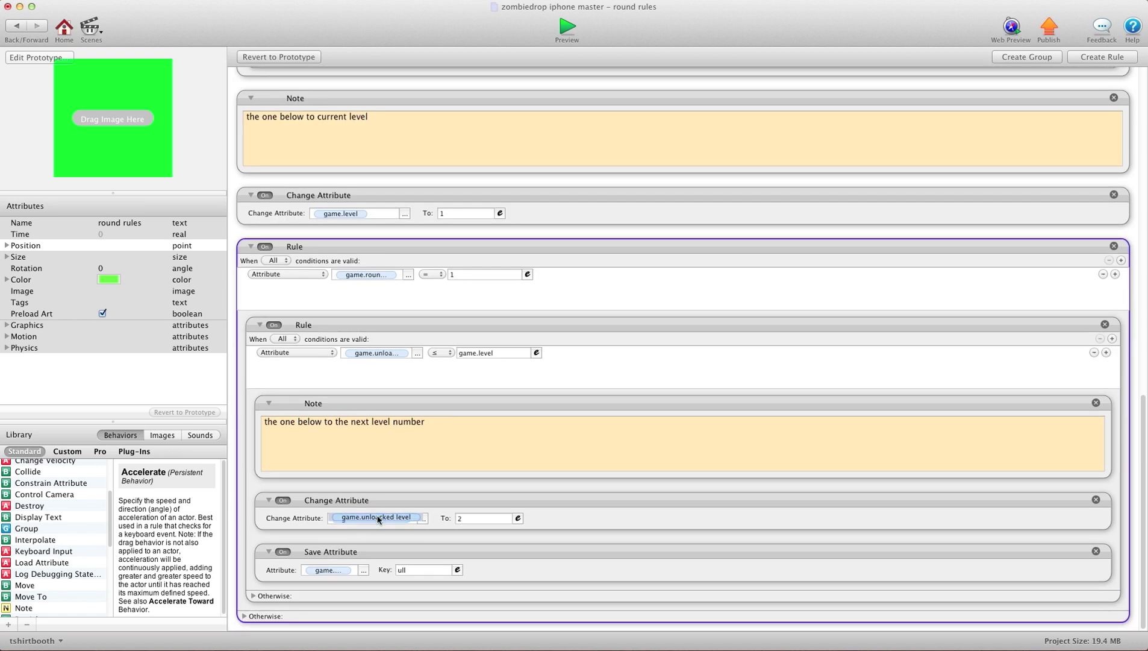
{"action": "key", "text": "Return"}
{"action": "scroll", "coordinate": [236, 234], "scroll_direction": "up", "scroll_amount": 15}
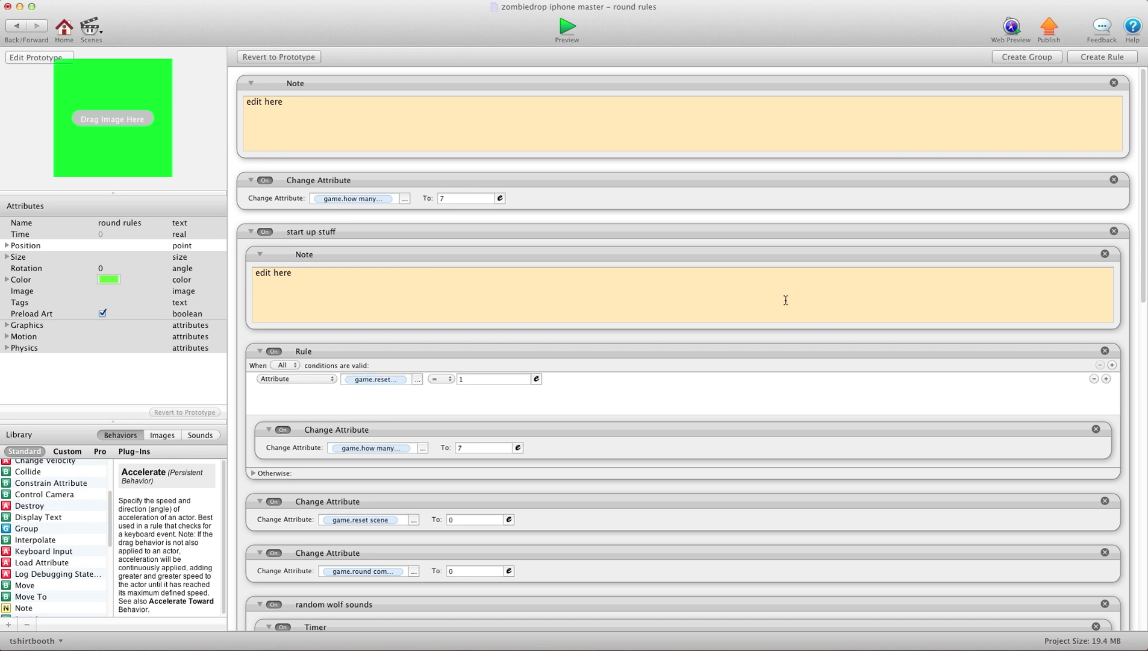
{"action": "left_click", "coordinate": [28, 306]}
{"action": "left_click", "coordinate": [27, 292]}
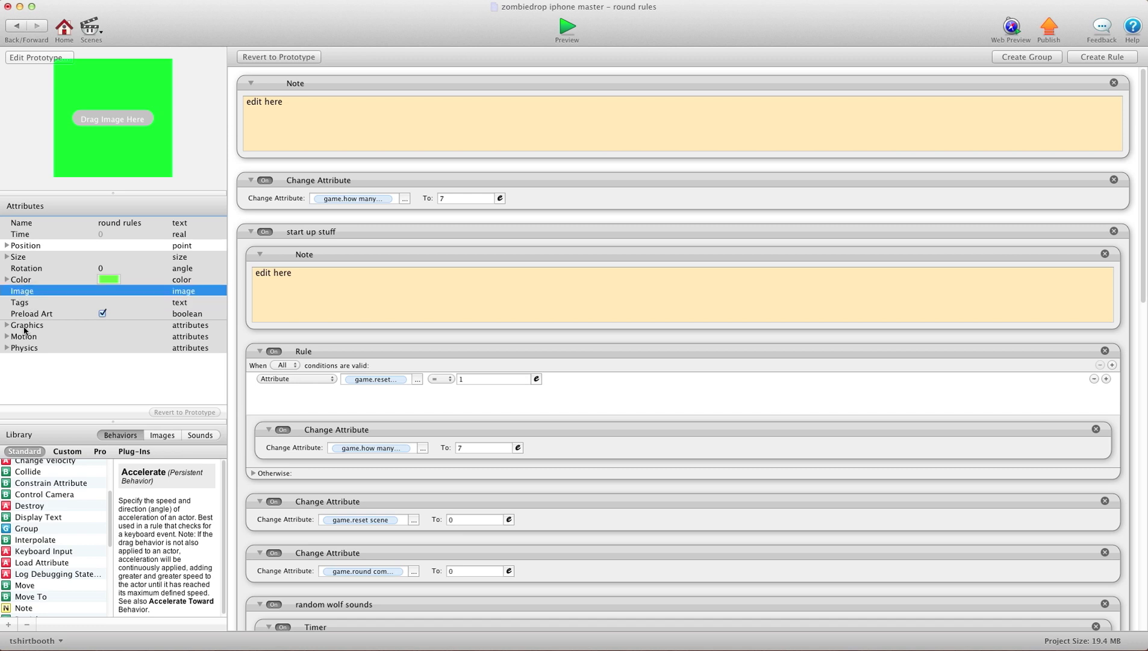
{"action": "left_click", "coordinate": [232, 361]}
{"action": "scroll", "coordinate": [236, 372], "scroll_direction": "down", "scroll_amount": 2}
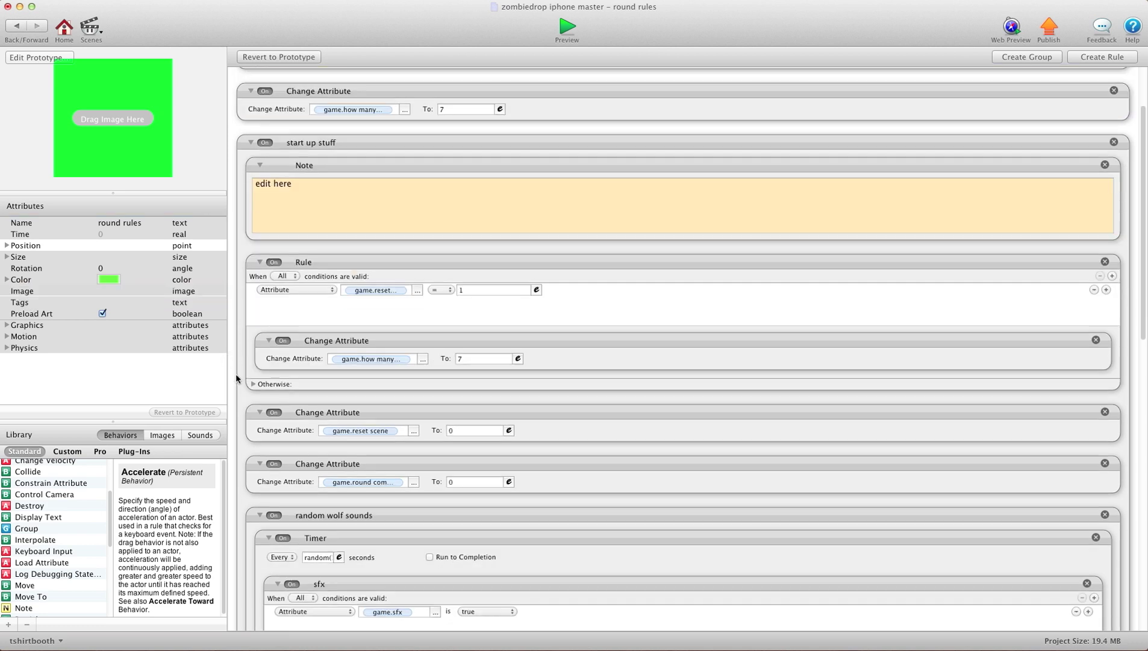
{"action": "scroll", "coordinate": [236, 372], "scroll_direction": "up", "scroll_amount": 2}
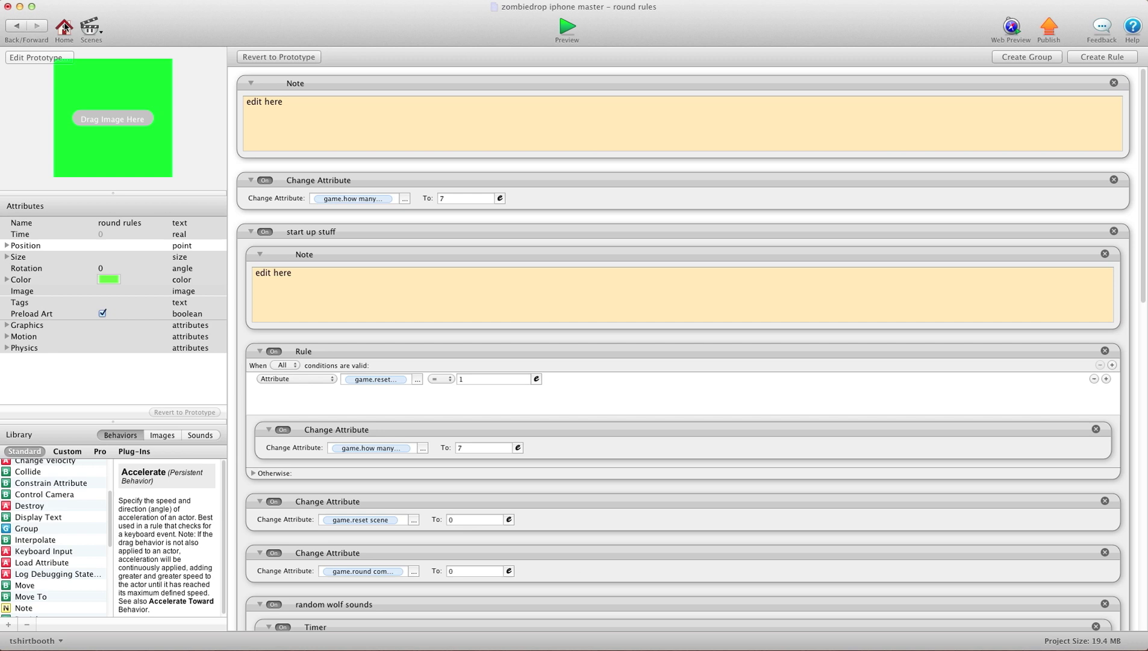
Add Table 1 in the project's Tables tab and size it to 3 rows and 7 columns
{"action": "left_click", "coordinate": [64, 26]}
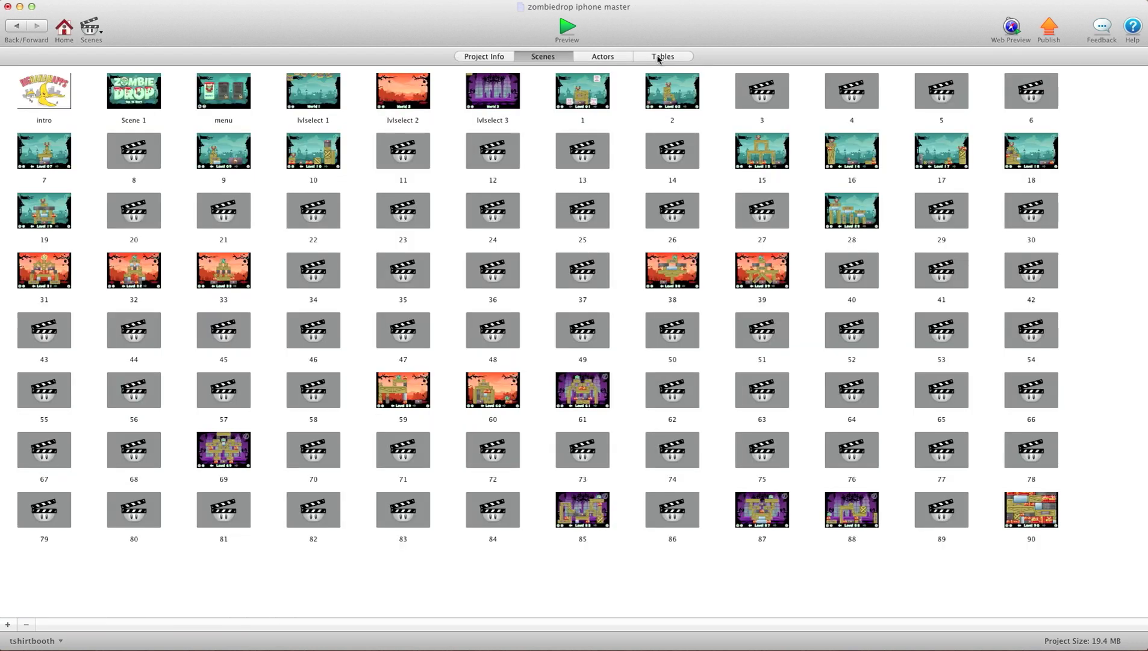
{"action": "left_click", "coordinate": [657, 58]}
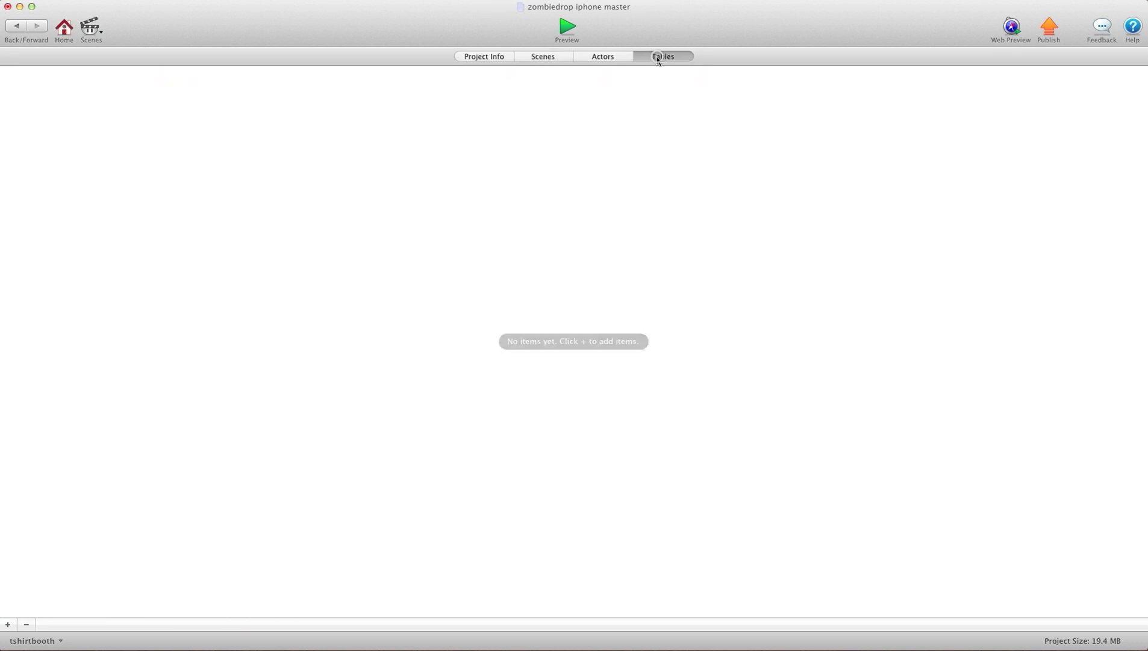
{"action": "left_click", "coordinate": [8, 625]}
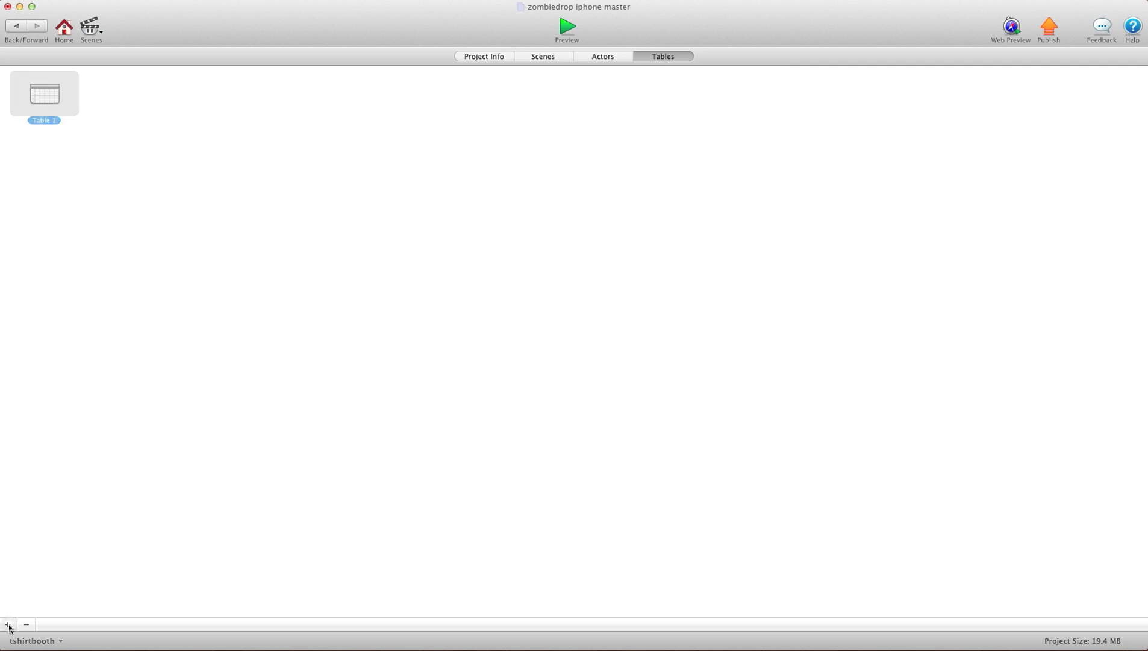
{"action": "double_click", "coordinate": [34, 105]}
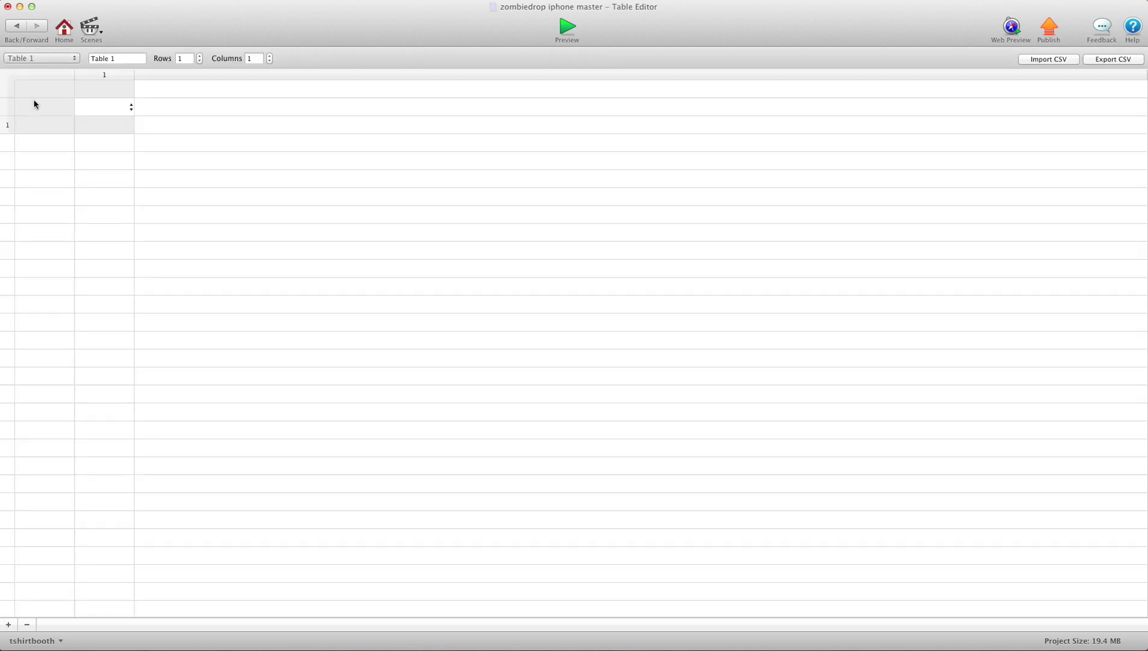
{"action": "left_click", "coordinate": [199, 56]}
{"action": "left_click", "coordinate": [200, 56]}
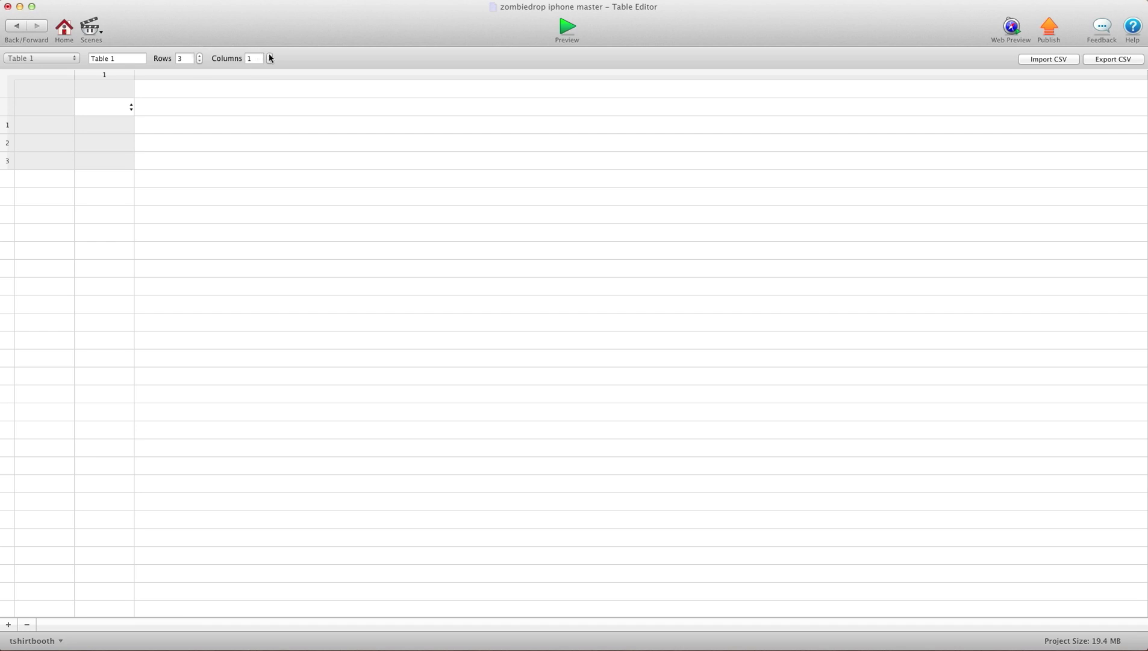
{"action": "left_click_drag", "start_coordinate": [269, 56], "coordinate": [270, 56]}
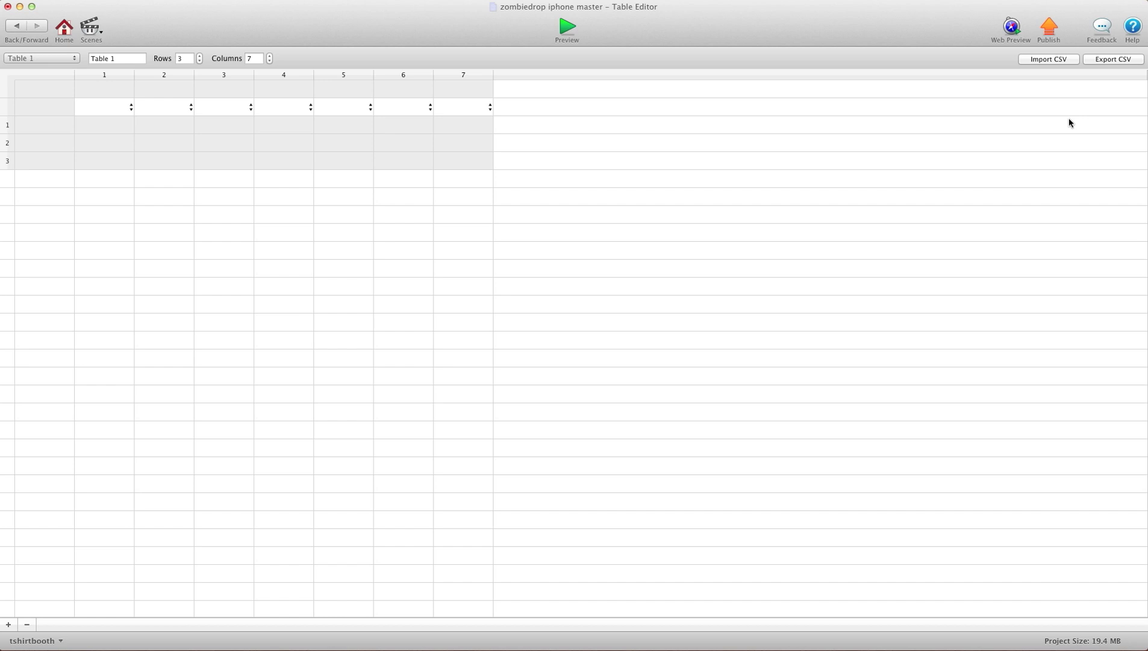
Set the data type of Table 1's columns 1 to 4 to Integer
{"action": "left_click", "coordinate": [130, 110]}
{"action": "left_click", "coordinate": [130, 119]}
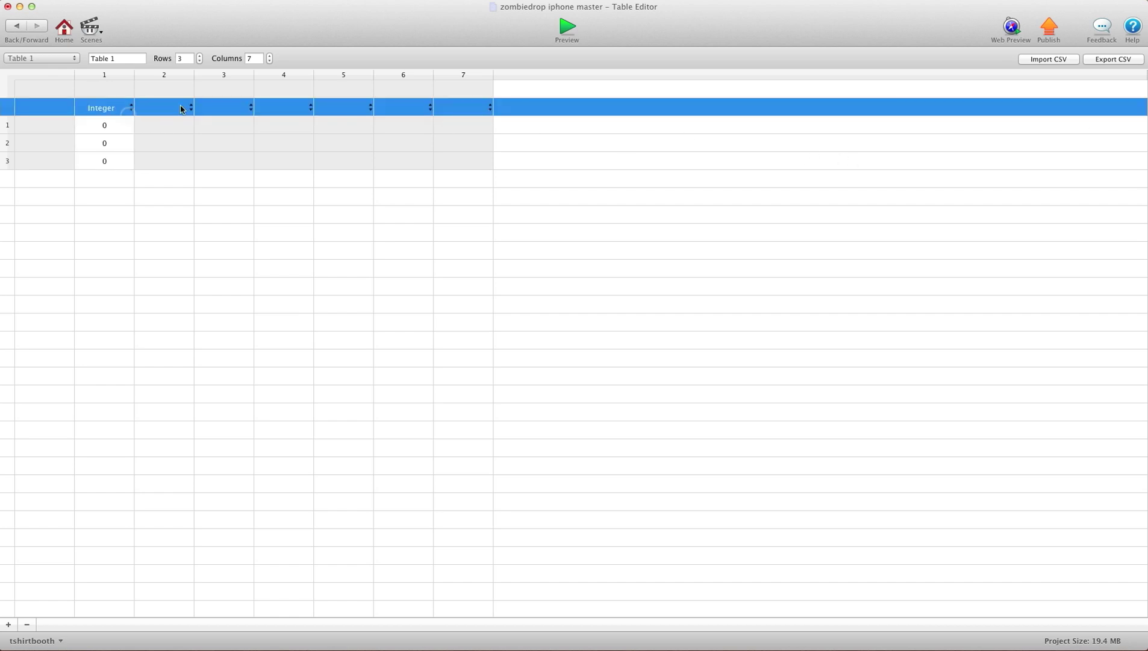
{"action": "left_click", "coordinate": [191, 106]}
{"action": "left_click", "coordinate": [194, 117]}
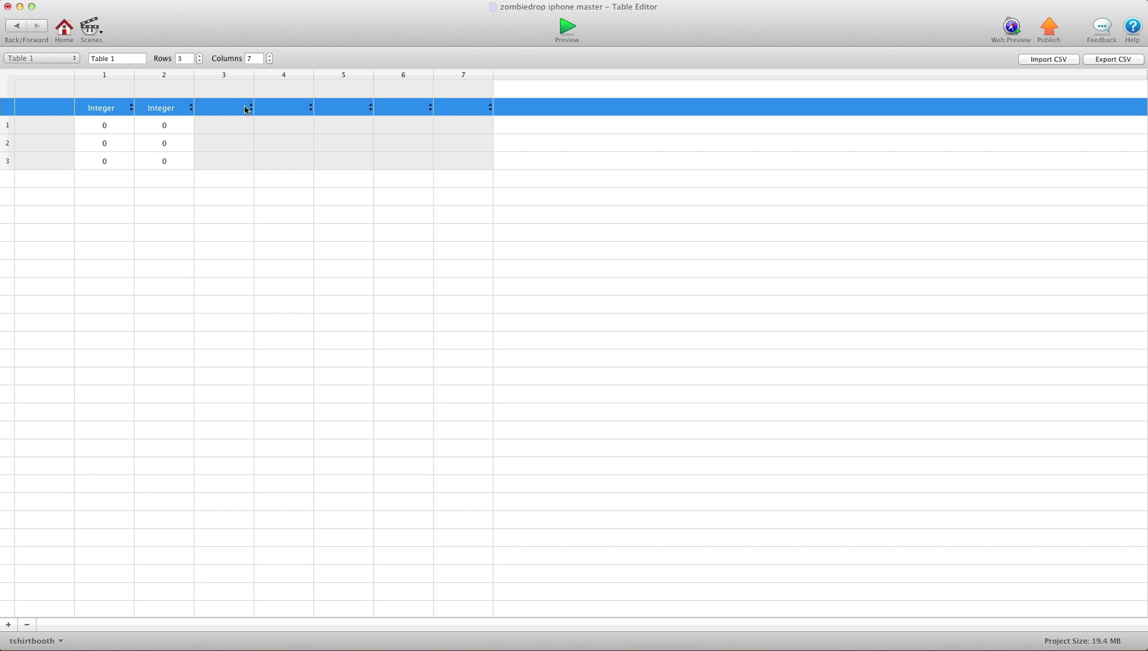
{"action": "left_click", "coordinate": [247, 107]}
{"action": "left_click", "coordinate": [249, 116]}
{"action": "left_click", "coordinate": [317, 106]}
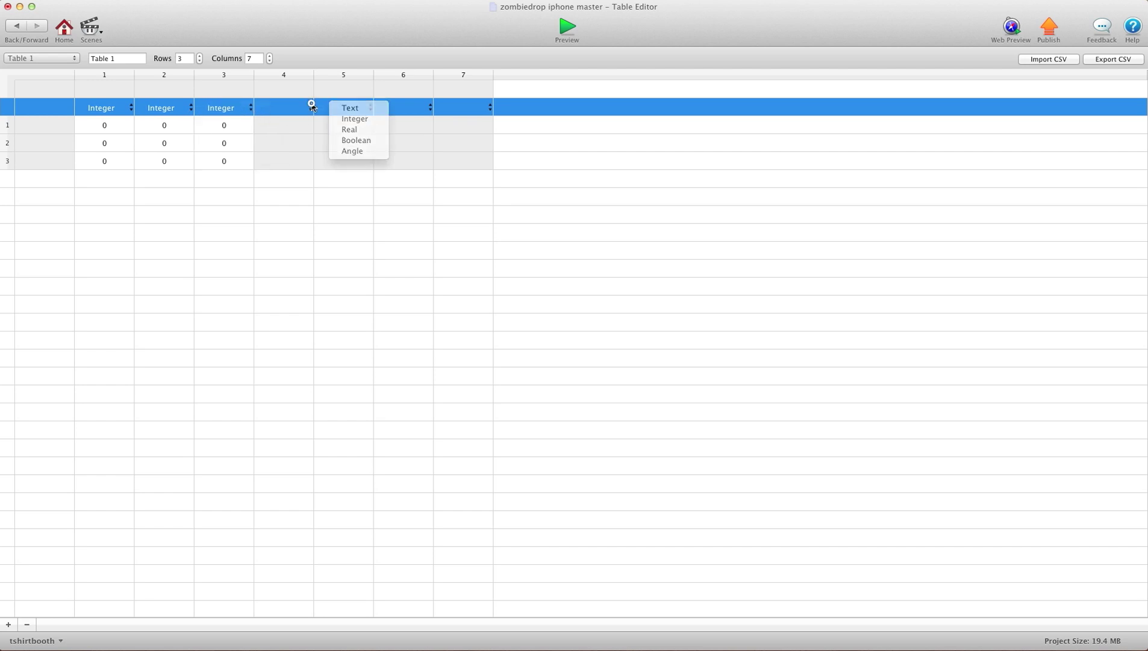
{"action": "left_click", "coordinate": [313, 106]}
{"action": "left_click", "coordinate": [310, 108]}
{"action": "left_click", "coordinate": [325, 118]}
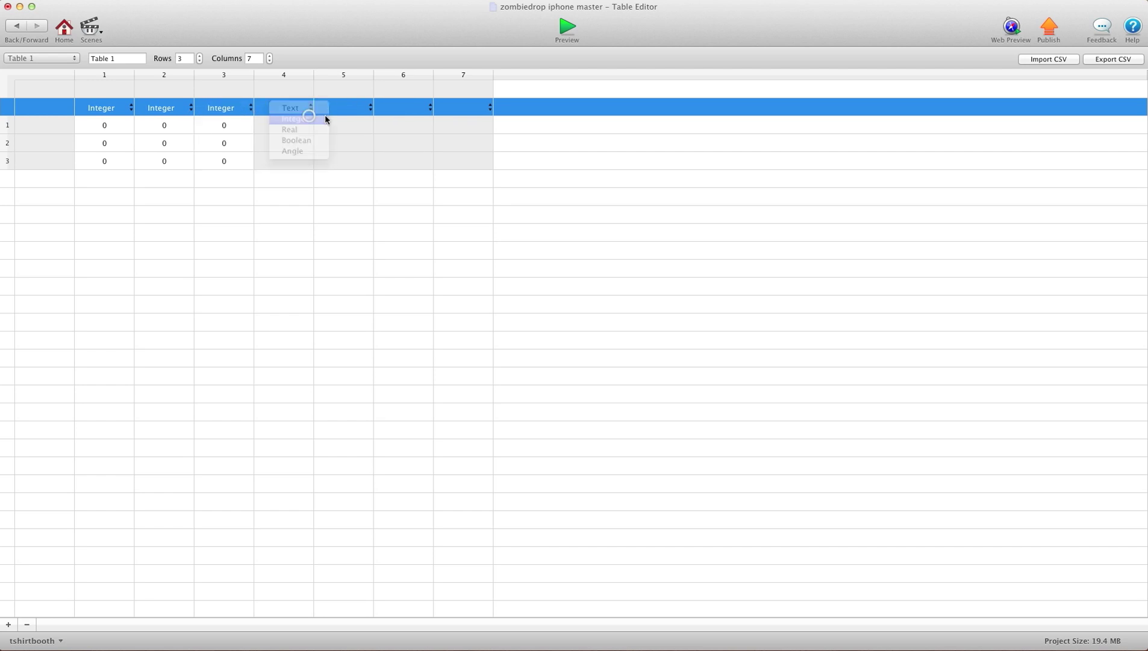
Set columns 5 to 7 to Integer and review column headers 1 to 3
{"action": "left_click", "coordinate": [367, 108]}
{"action": "left_click", "coordinate": [369, 118]}
{"action": "left_click", "coordinate": [422, 107]}
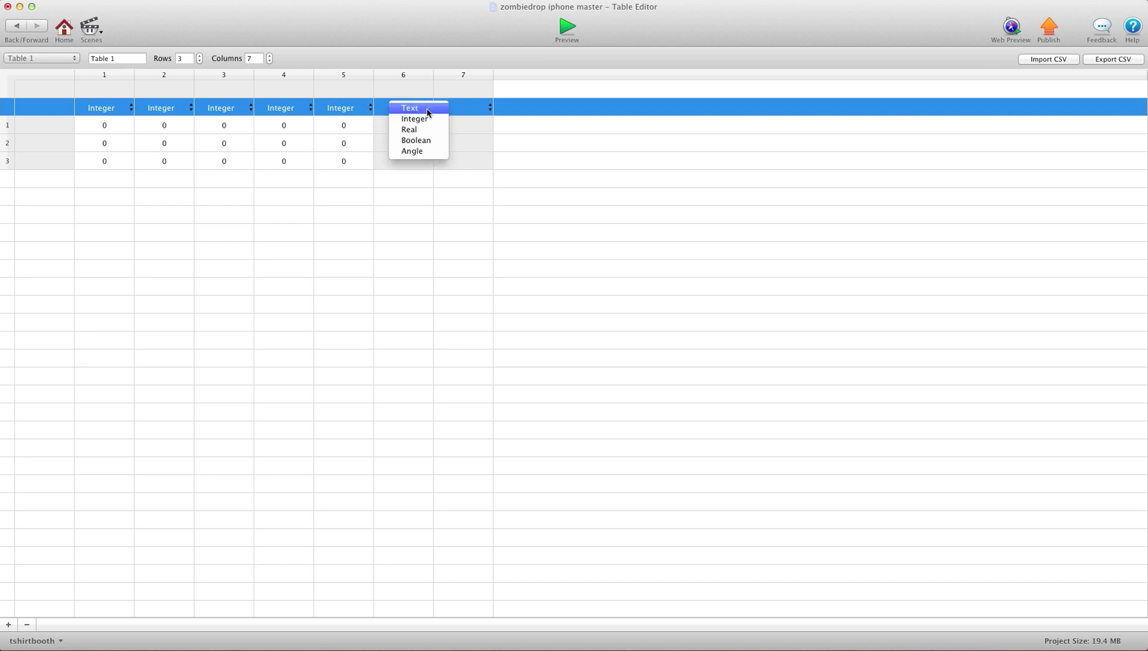
{"action": "left_click", "coordinate": [429, 118]}
{"action": "left_click", "coordinate": [488, 107]}
{"action": "left_click", "coordinate": [491, 118]}
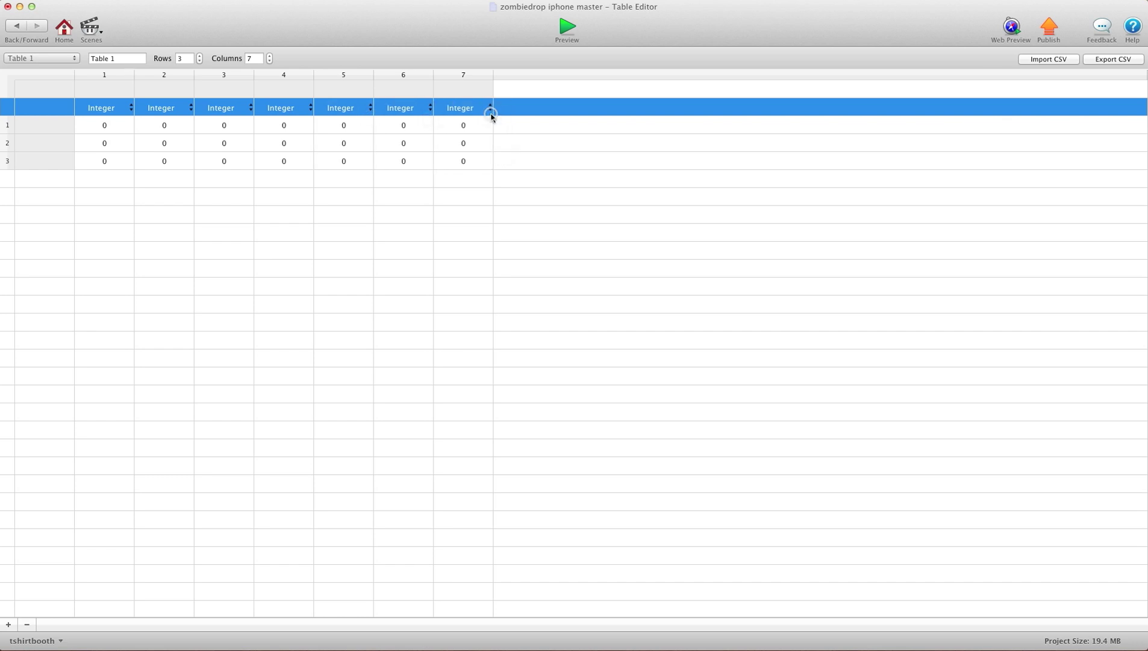
{"action": "left_click", "coordinate": [101, 76]}
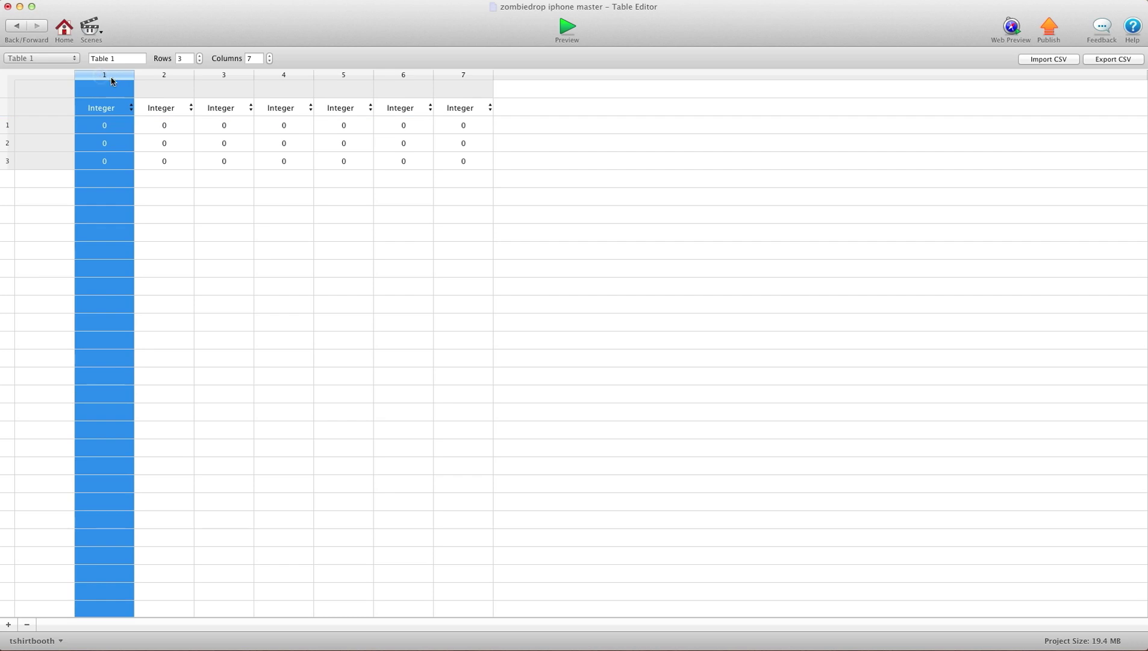
{"action": "left_click", "coordinate": [164, 79]}
{"action": "left_click", "coordinate": [223, 79]}
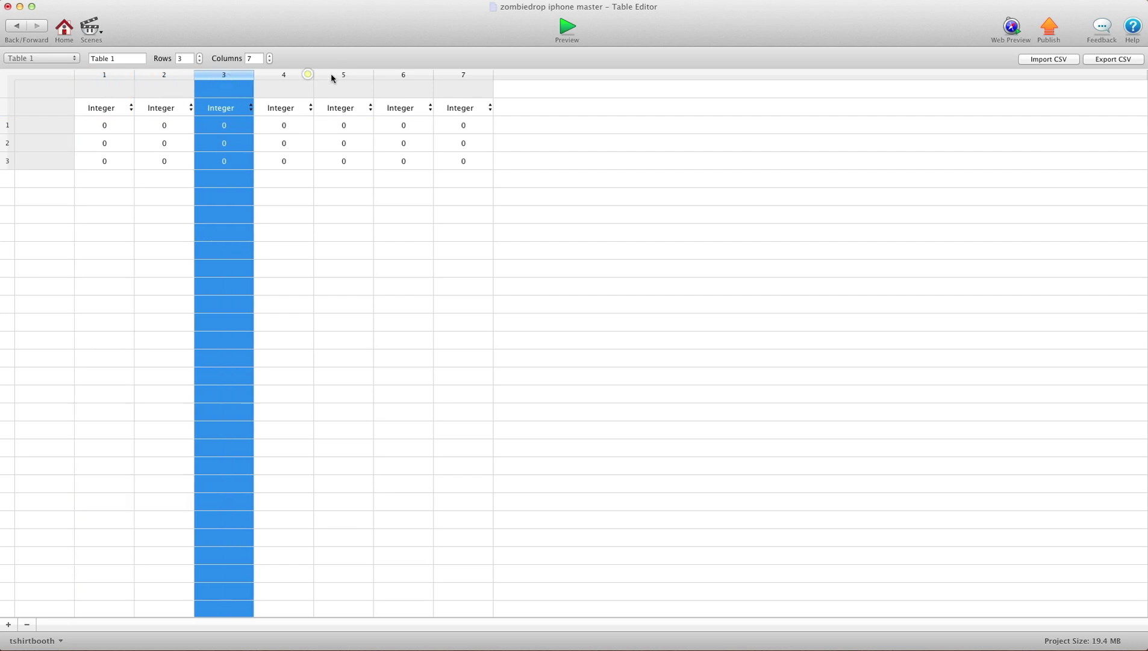
Label row 1 'how many blocks' and begin editing row 2's name
{"action": "left_click", "coordinate": [33, 125]}
{"action": "left_click", "coordinate": [32, 125]}
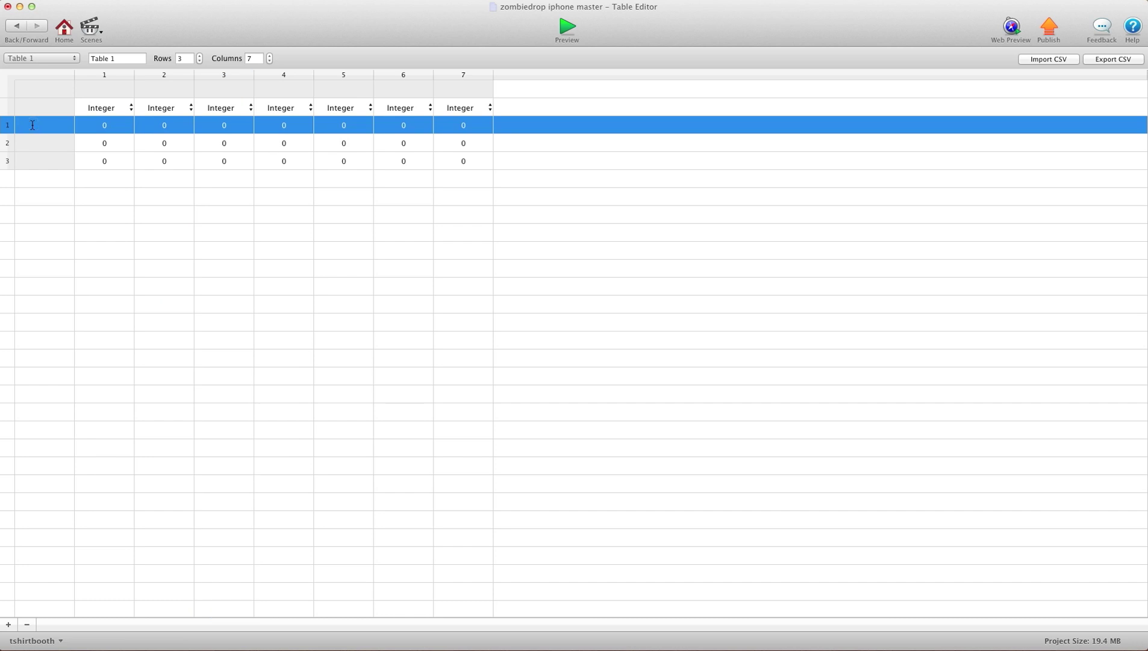
{"action": "type", "text": "how "}
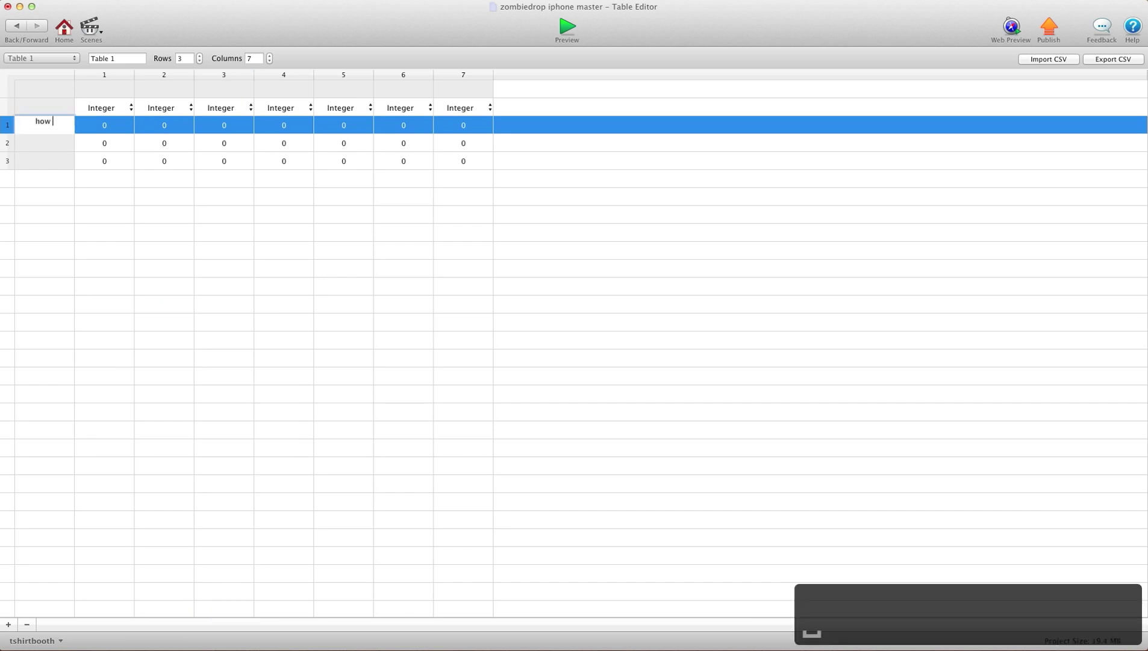
{"action": "type", "text": "many blocks"}
{"action": "left_click", "coordinate": [30, 142]}
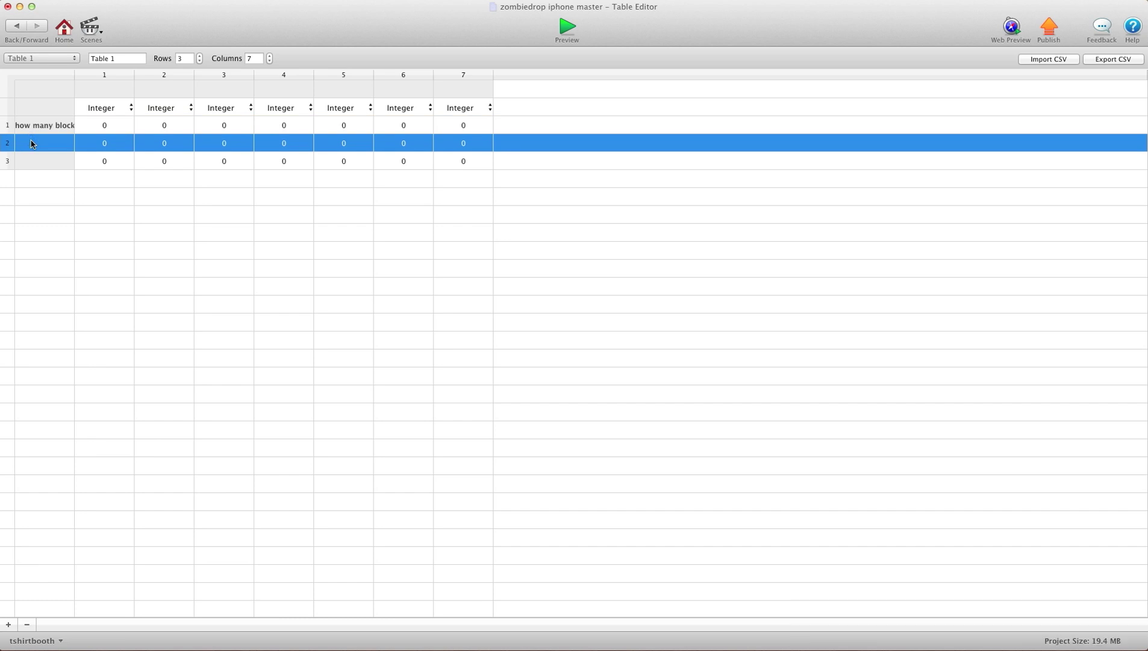
{"action": "double_click", "coordinate": [31, 143]}
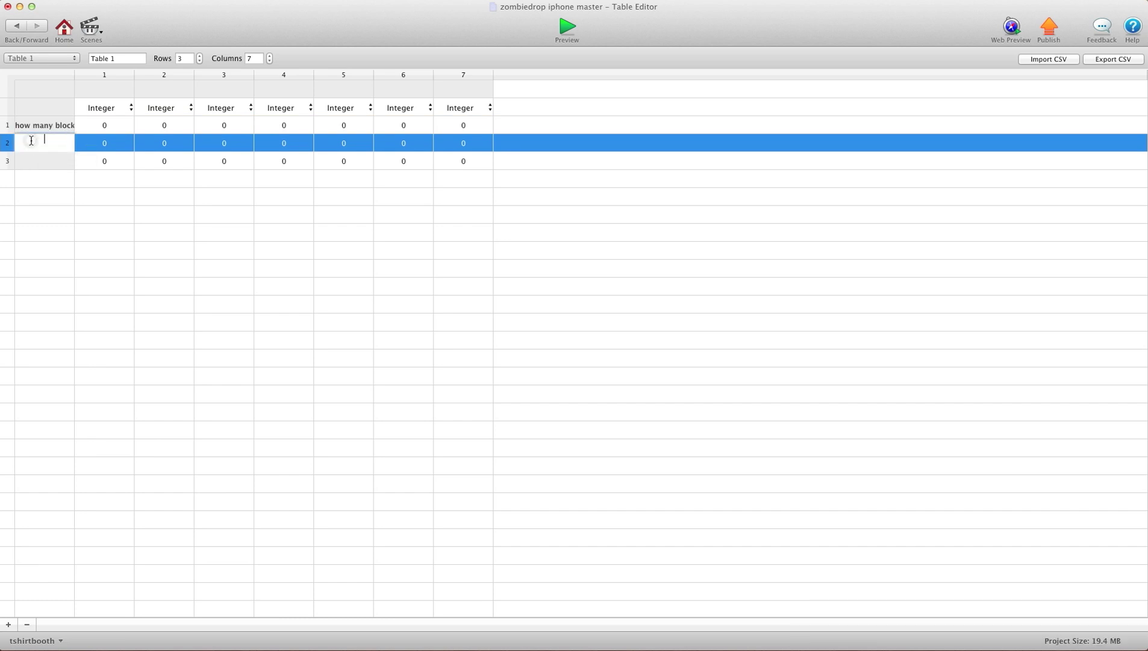
Name row 2 'unlock level' and reduce Table 1 to 2 rows
{"action": "type", "text": "unlock level"}
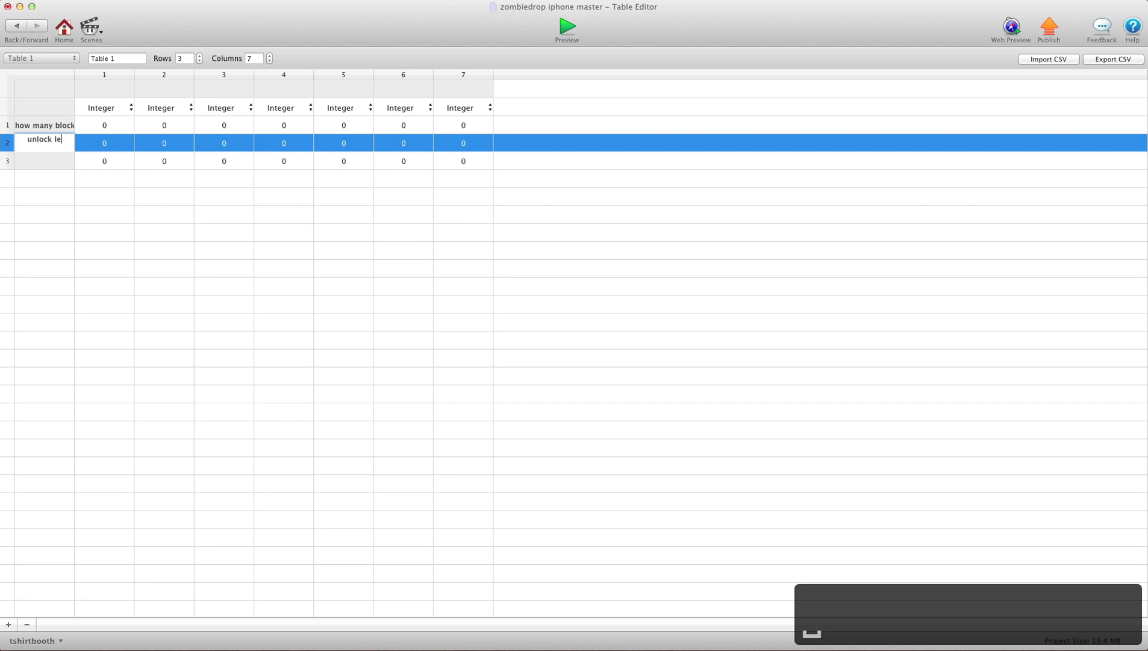
{"action": "key", "text": "Return"}
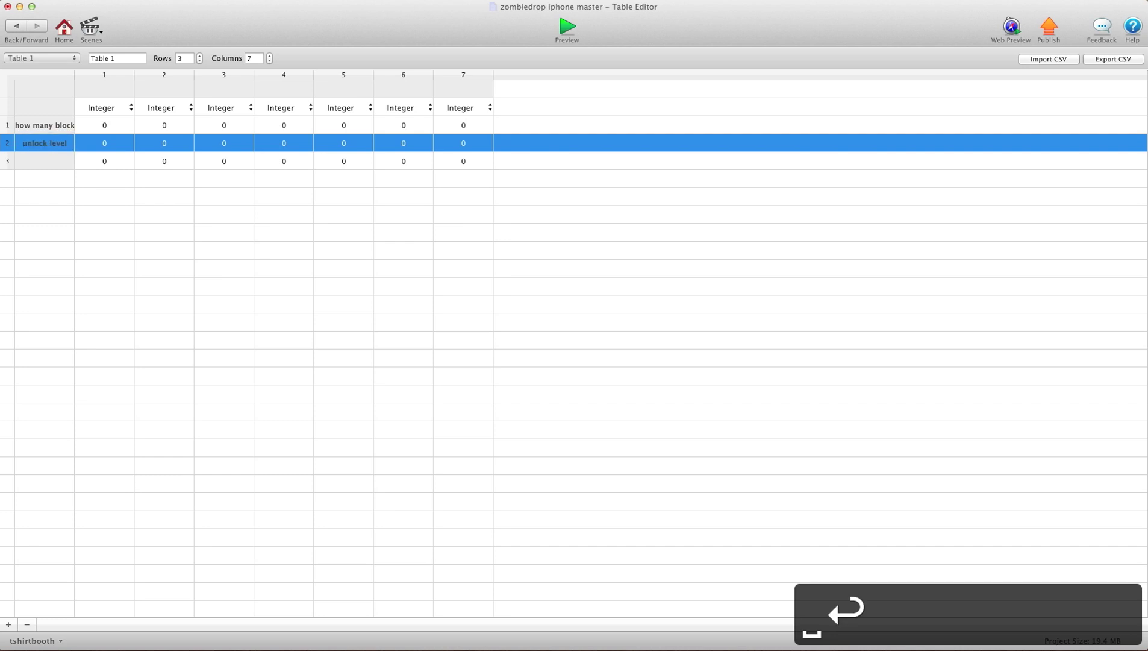
{"action": "left_click", "coordinate": [36, 162]}
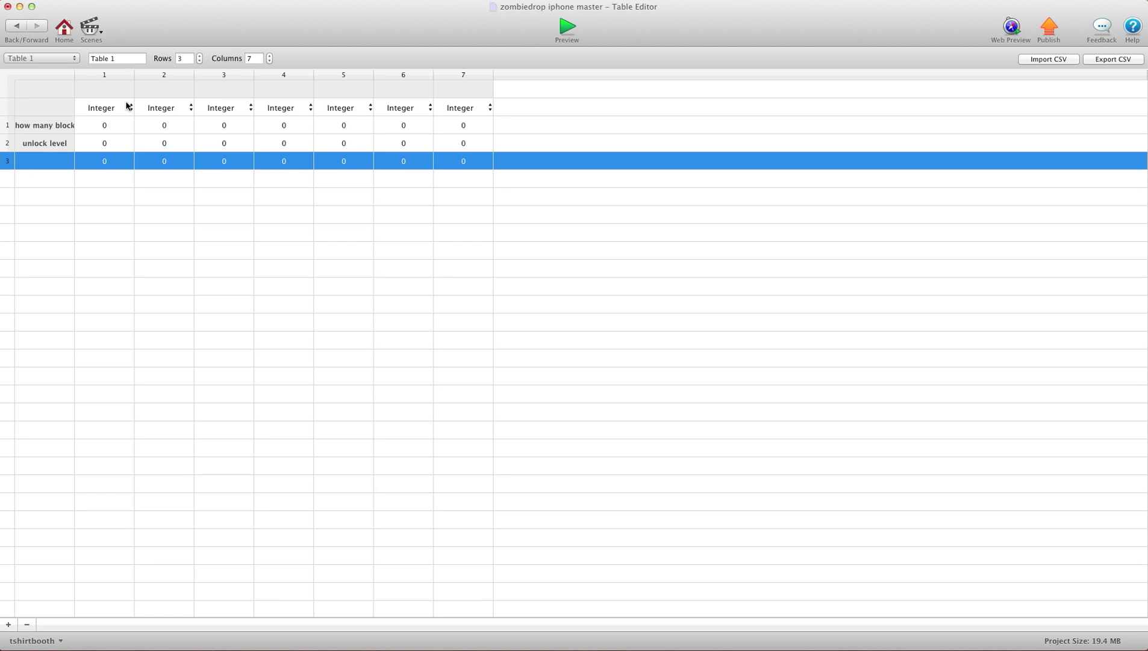
{"action": "left_click", "coordinate": [200, 56]}
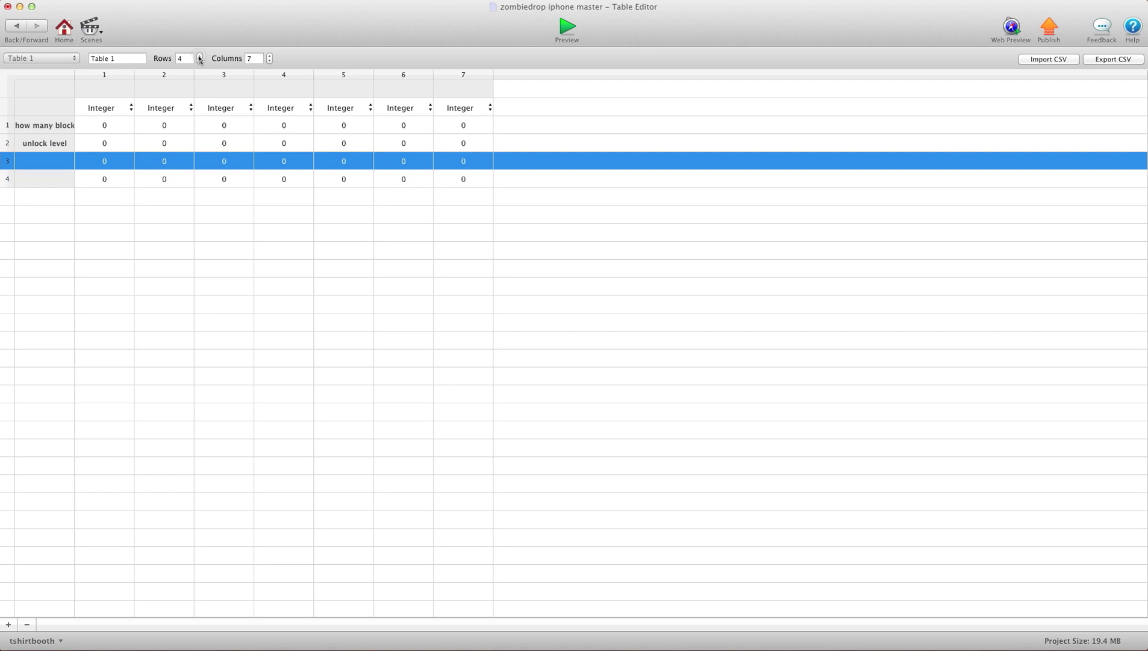
{"action": "left_click", "coordinate": [199, 62]}
{"action": "left_click", "coordinate": [199, 61]}
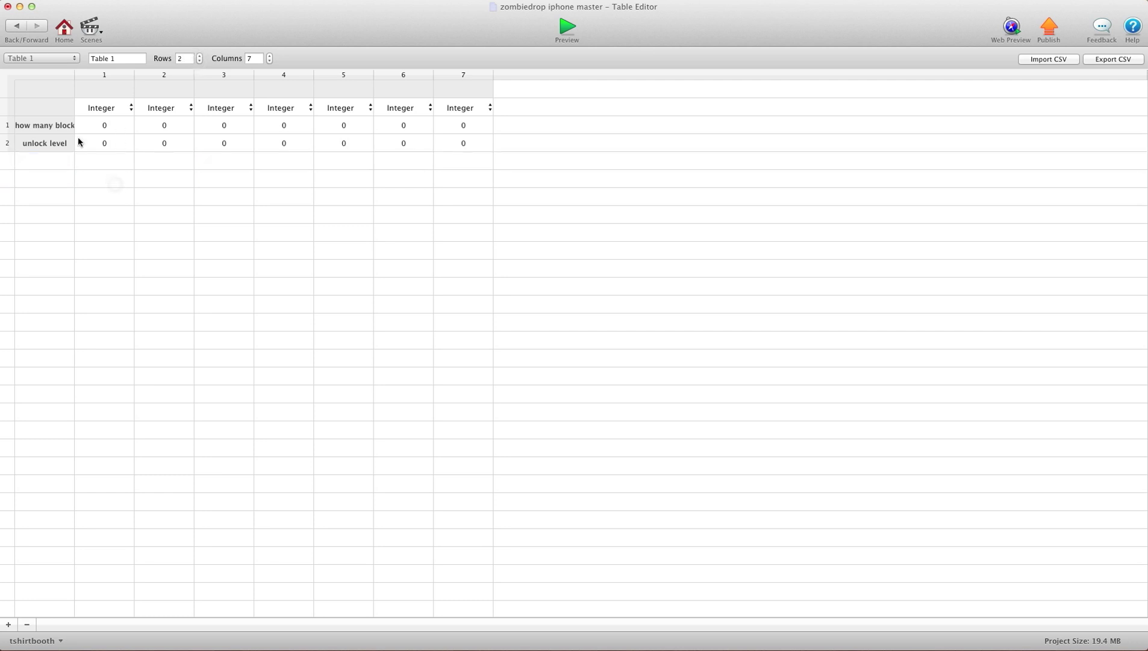
Enter 7 in the how many blocks row and 2 in the unlock level row, column 1
{"action": "left_click", "coordinate": [107, 125]}
{"action": "left_click", "coordinate": [106, 124]}
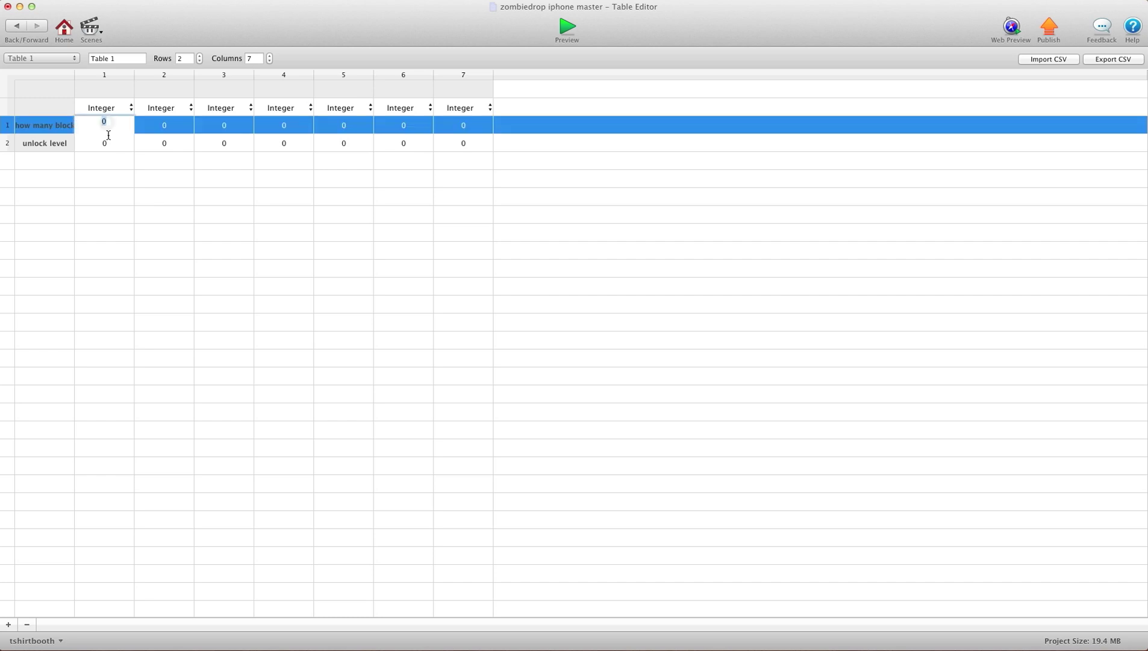
{"action": "type", "text": "7"}
{"action": "left_click", "coordinate": [116, 188]}
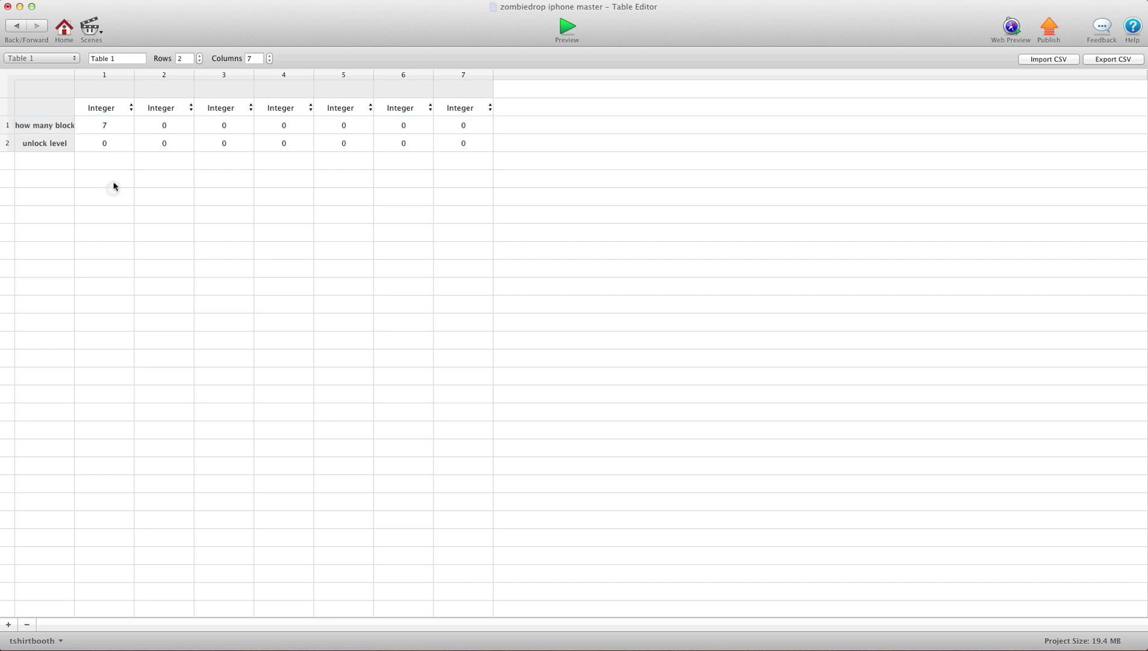
{"action": "left_click", "coordinate": [105, 148]}
{"action": "left_click", "coordinate": [104, 144]}
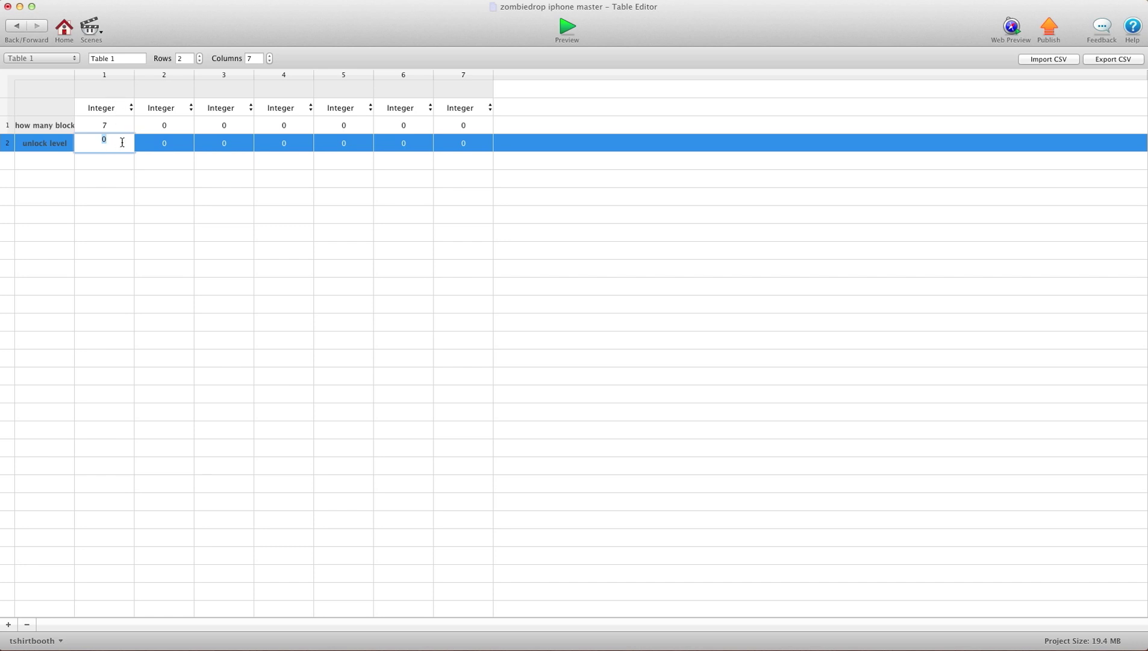
{"action": "type", "text": "2"}
{"action": "left_click", "coordinate": [130, 158]}
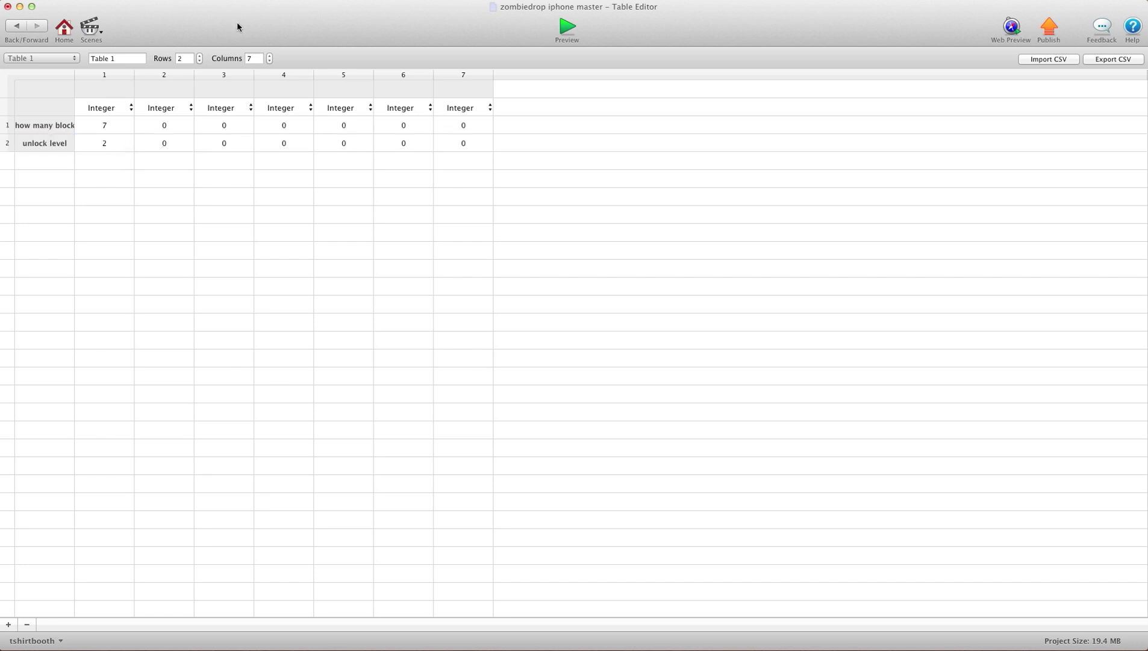
{"action": "left_click", "coordinate": [65, 30]}
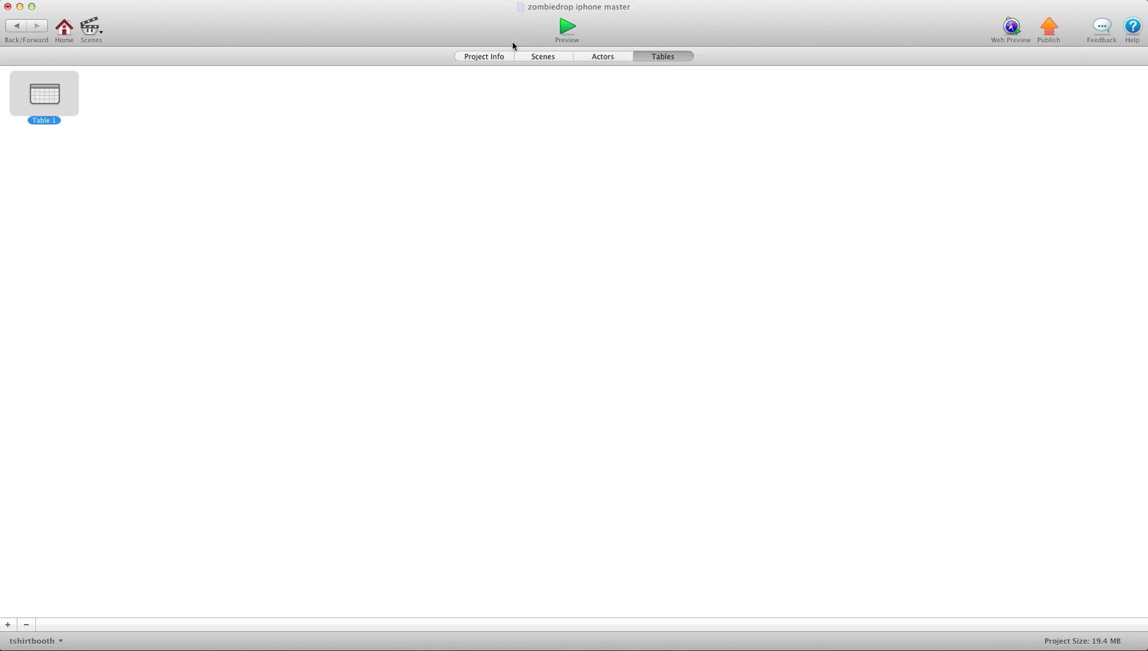
Open scene 1 from the Scenes tab, then open the round rules actor's behaviors
{"action": "left_click", "coordinate": [542, 56]}
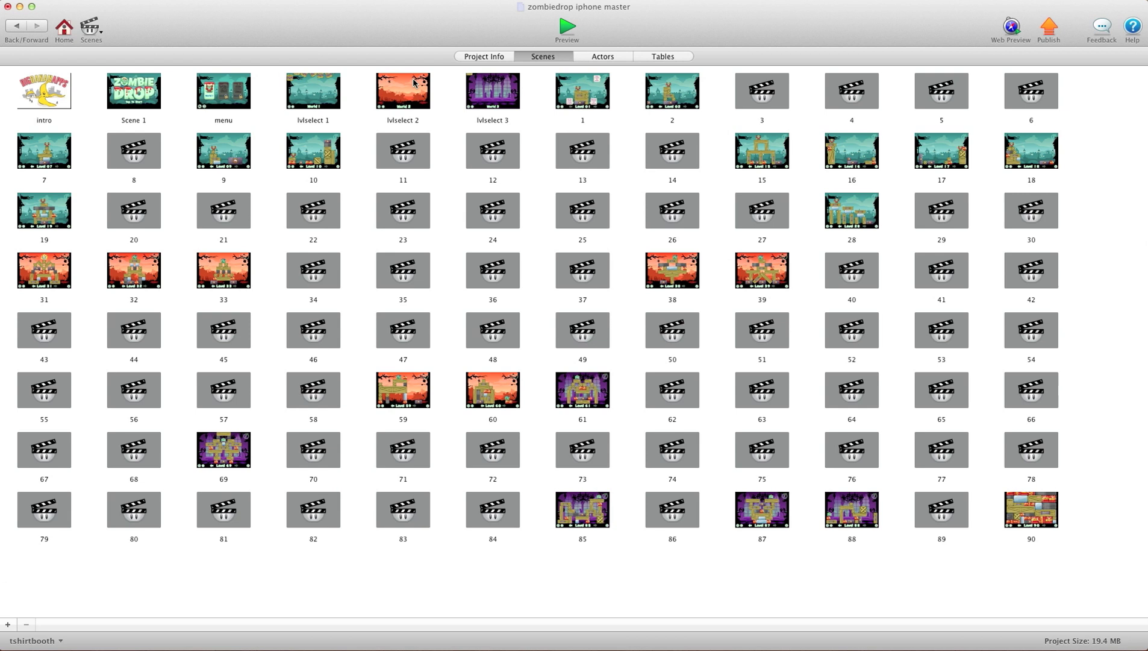
{"action": "left_click", "coordinate": [573, 106]}
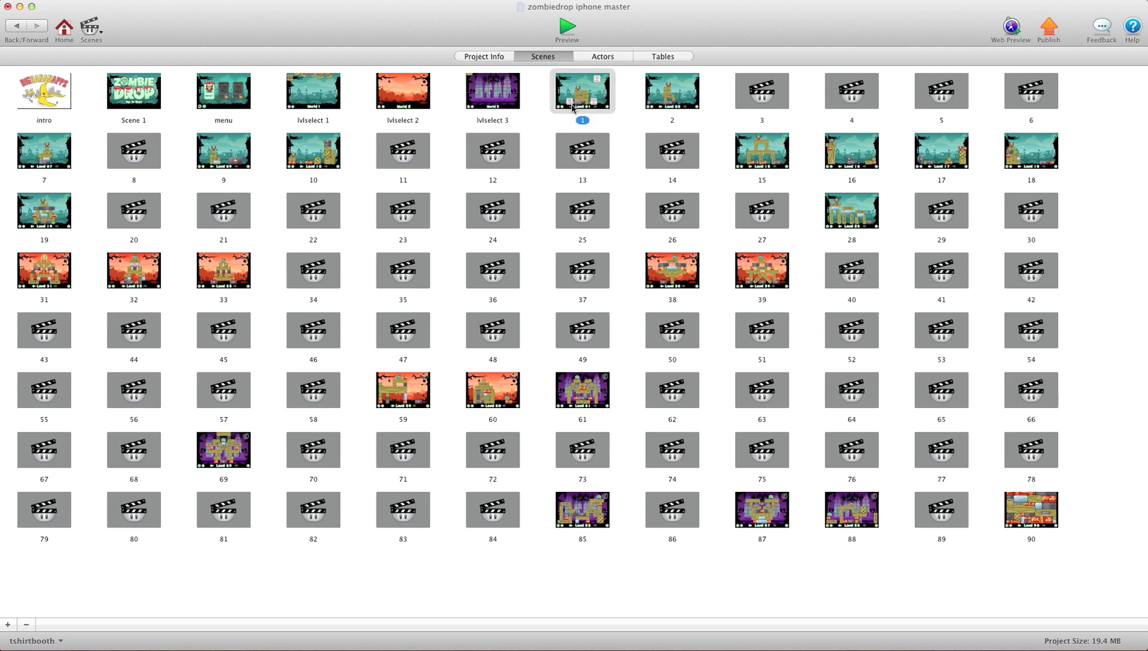
{"action": "double_click", "coordinate": [573, 106]}
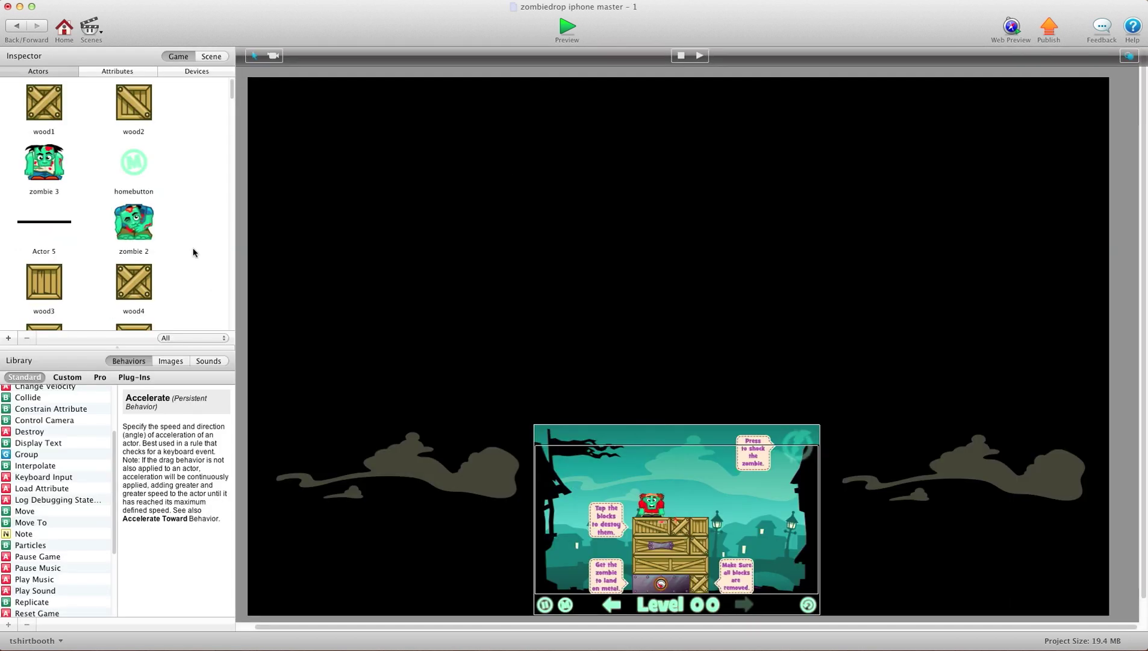
{"action": "scroll", "coordinate": [193, 251], "scroll_direction": "down", "scroll_amount": 10}
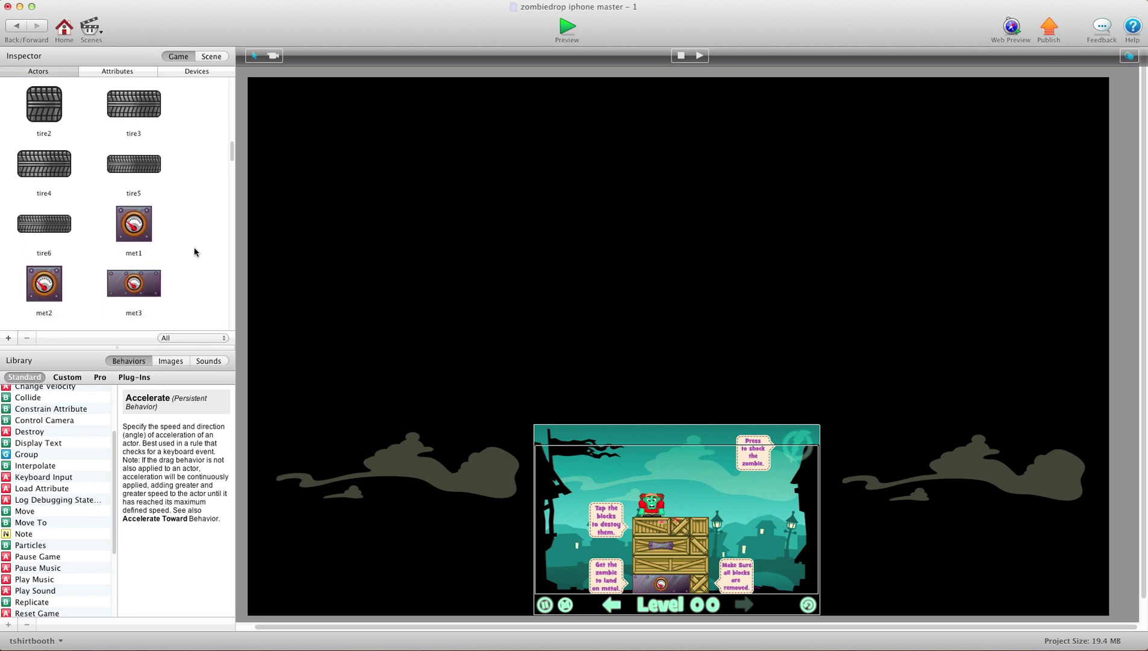
{"action": "scroll", "coordinate": [194, 252], "scroll_direction": "down", "scroll_amount": 10}
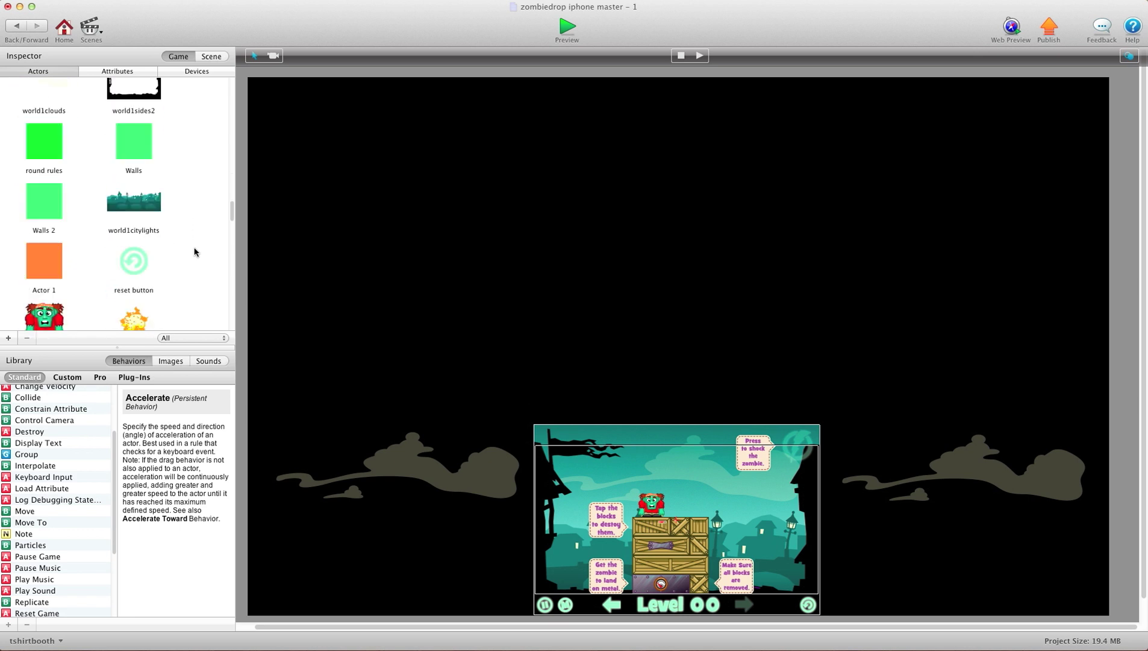
{"action": "left_click", "coordinate": [47, 141]}
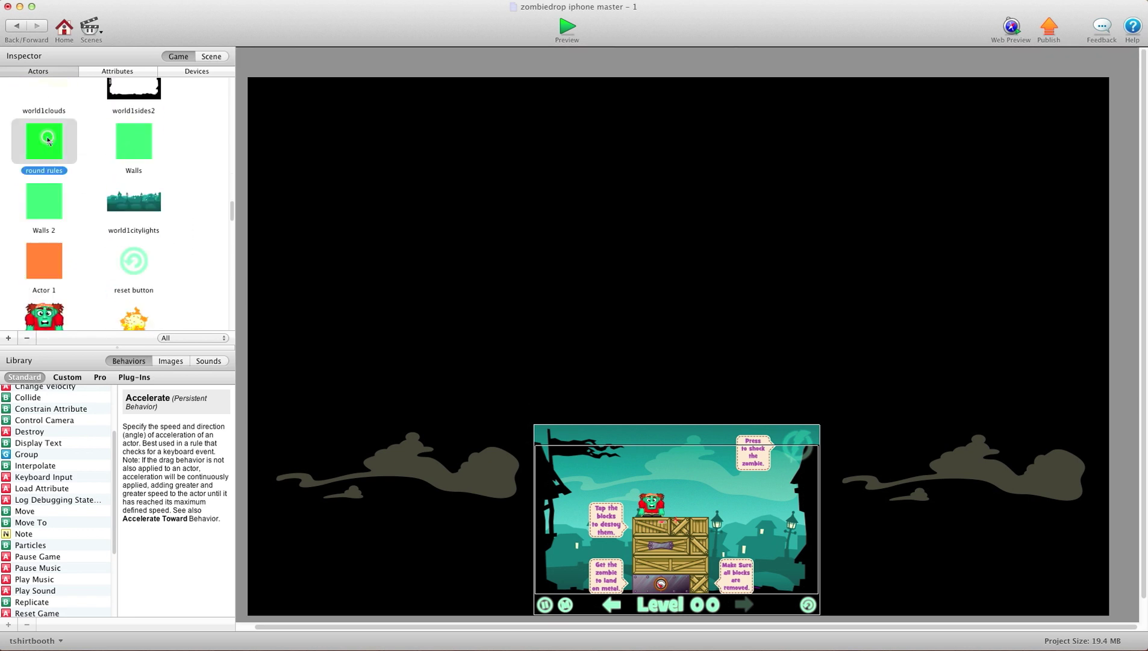
{"action": "double_click", "coordinate": [47, 141]}
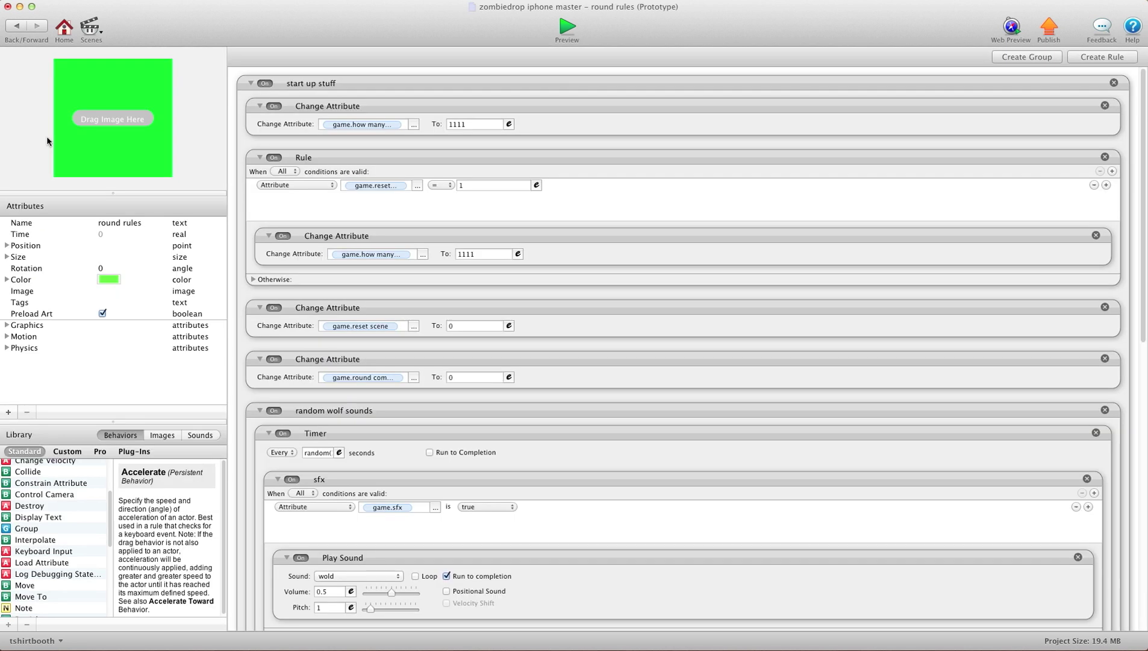
Start the first attribute's expression with tableCellValue and insert game.Table 1 as its table argument
{"action": "left_click", "coordinate": [509, 124]}
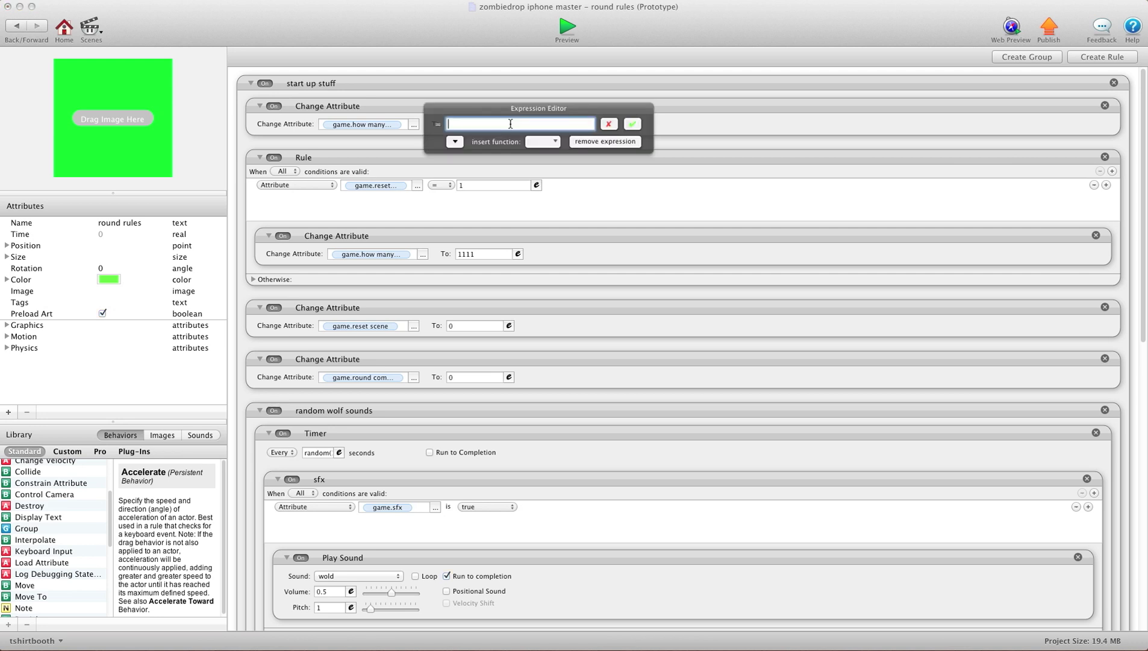
{"action": "left_click", "coordinate": [539, 143]}
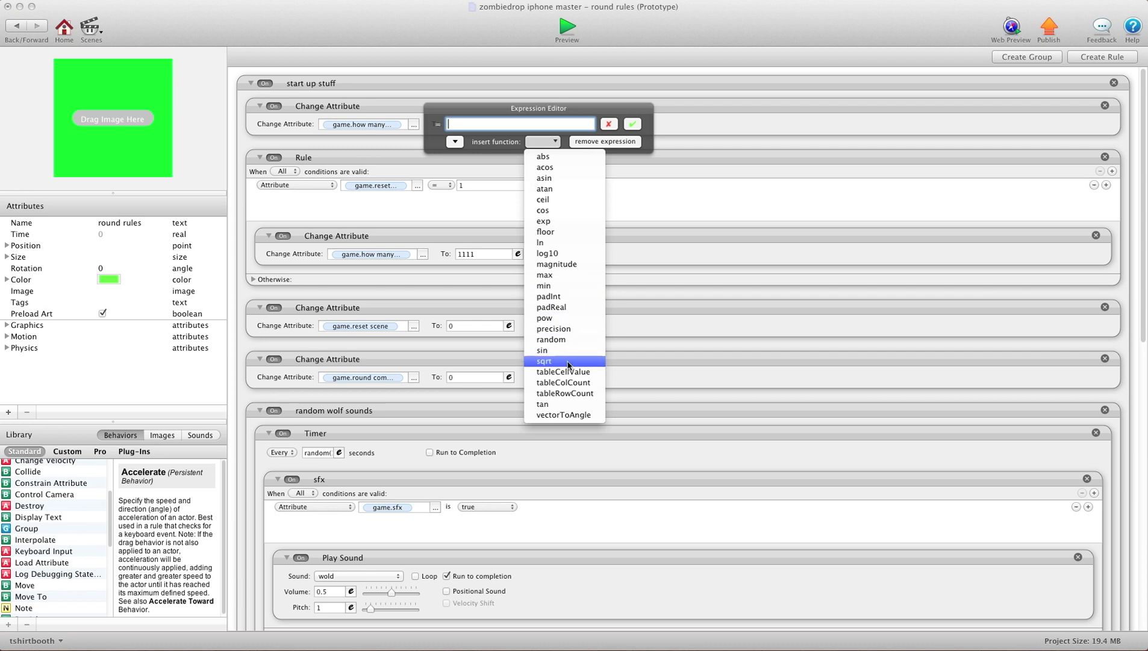
{"action": "left_click", "coordinate": [588, 373]}
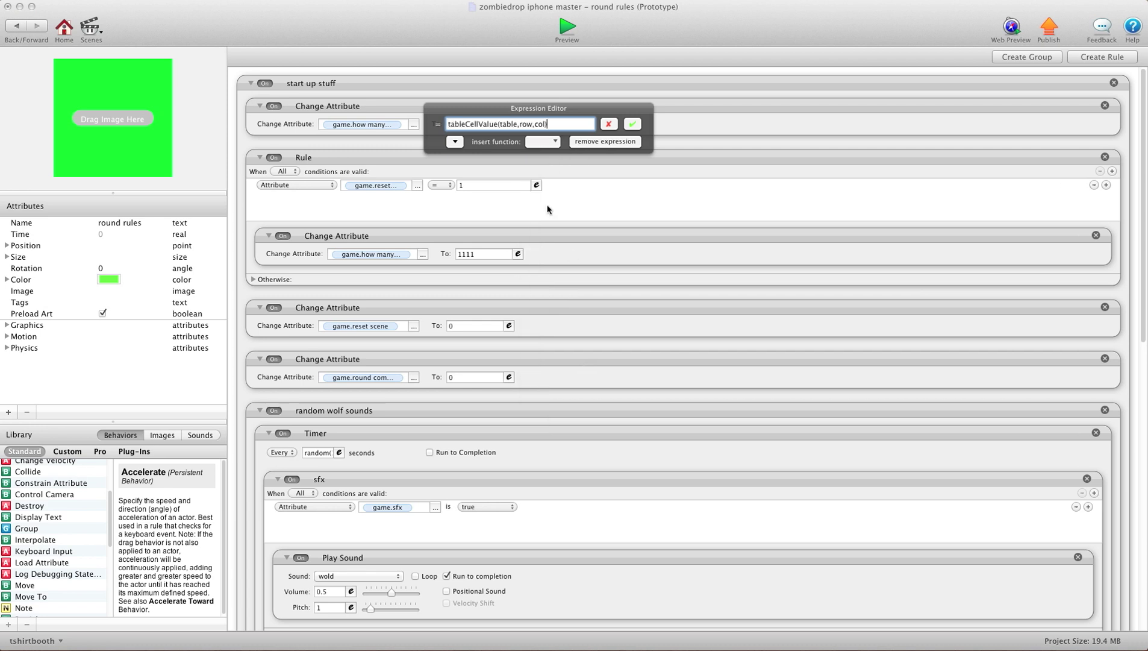
{"action": "left_click", "coordinate": [517, 124]}
{"action": "key", "text": "BackSpace"}
{"action": "key", "text": "BackSpace"}
{"action": "key", "text": "BackSpace"}
{"action": "key", "text": "BackSpace"}
{"action": "key", "text": "BackSpace"}
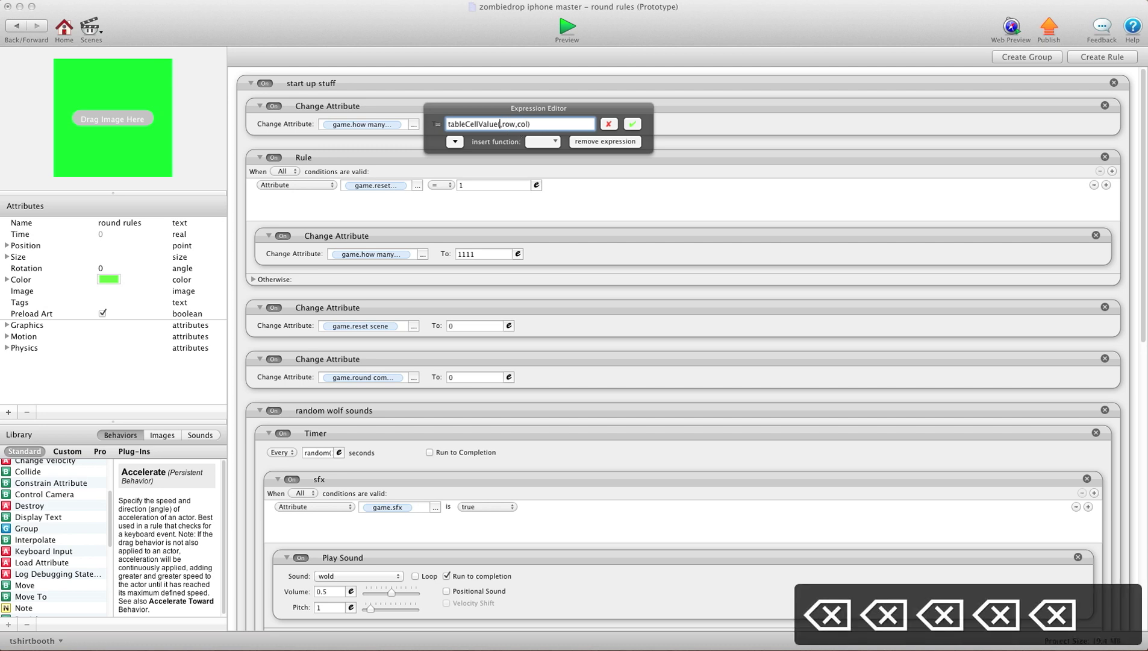
{"action": "left_click", "coordinate": [455, 142]}
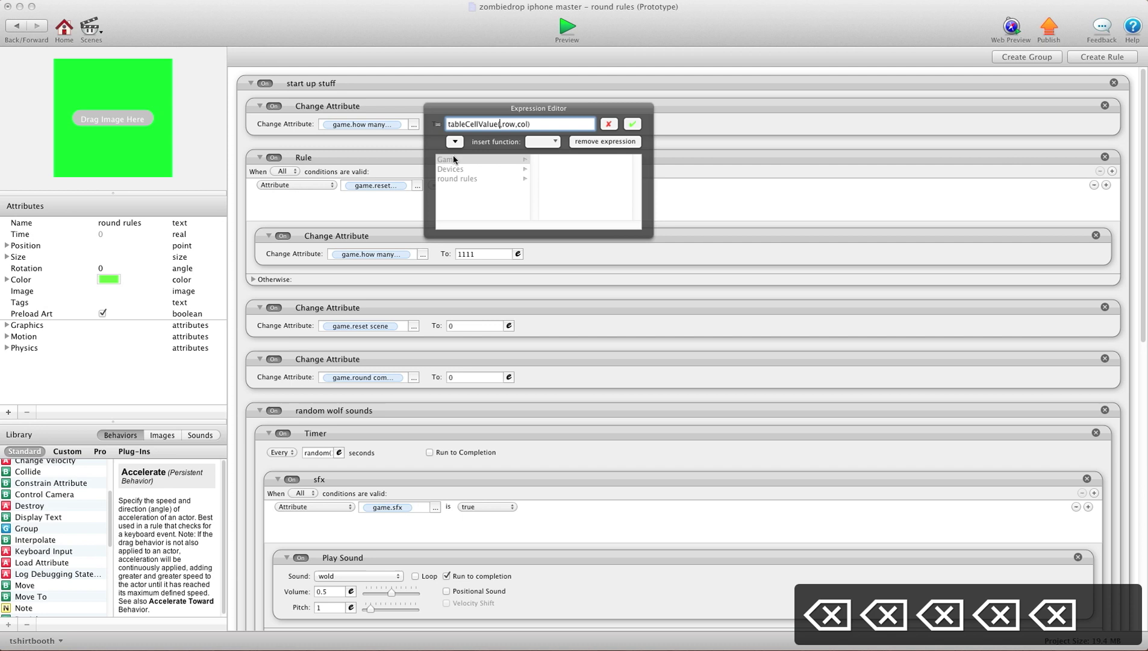
{"action": "scroll", "coordinate": [566, 192], "scroll_direction": "down", "scroll_amount": 10}
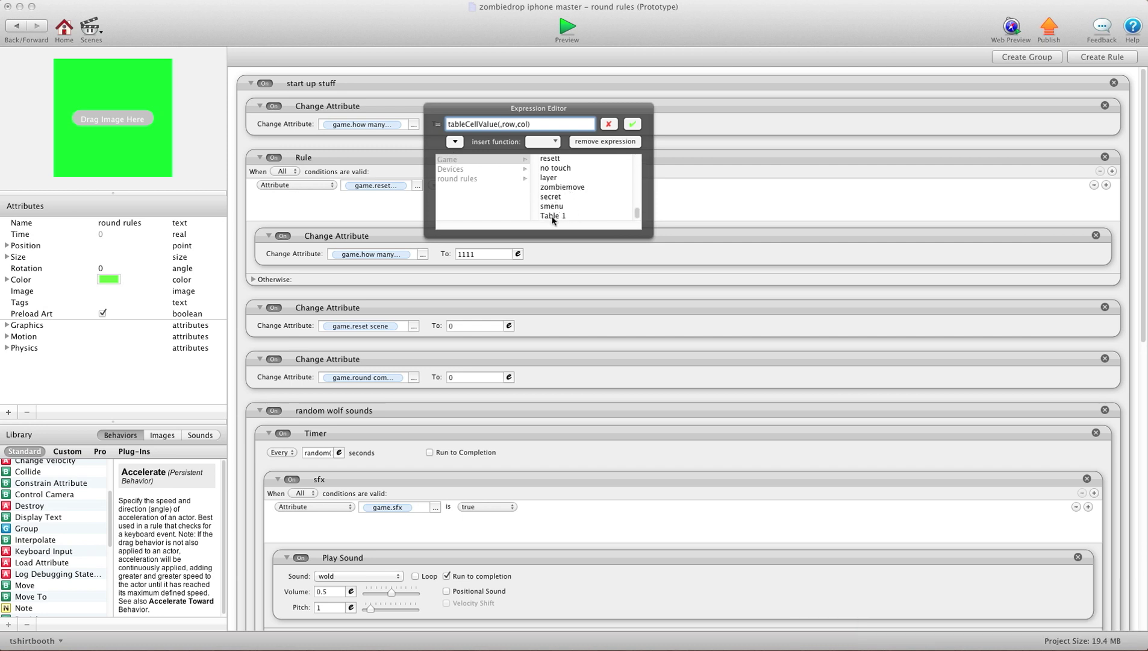
{"action": "left_click", "coordinate": [553, 217]}
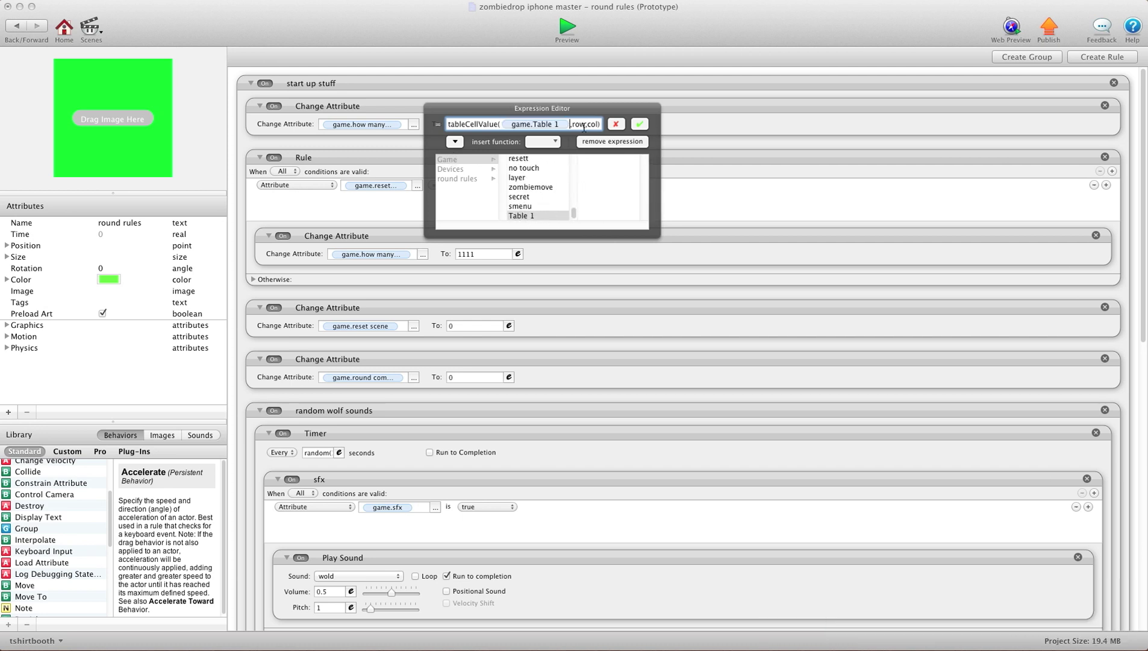
Replace the row placeholder with 1, removing a misplaced game.level token
{"action": "left_click_drag", "start_coordinate": [585, 124], "coordinate": [574, 126]}
{"action": "key", "text": "BackSpace"}
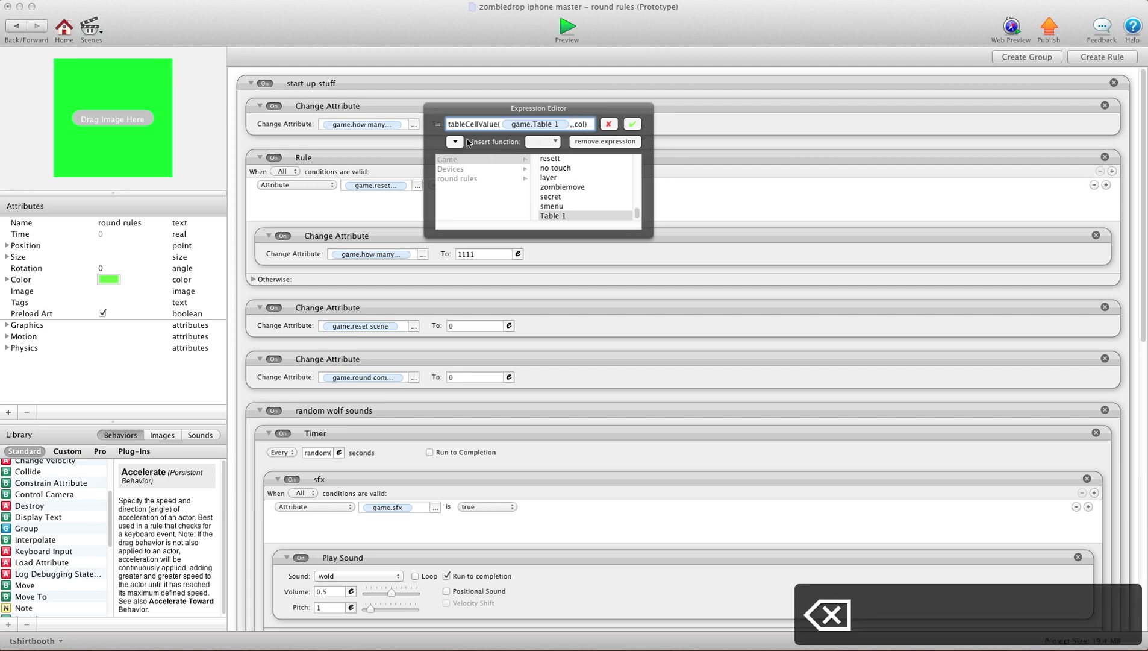
{"action": "left_click", "coordinate": [448, 168]}
{"action": "left_click", "coordinate": [450, 161]}
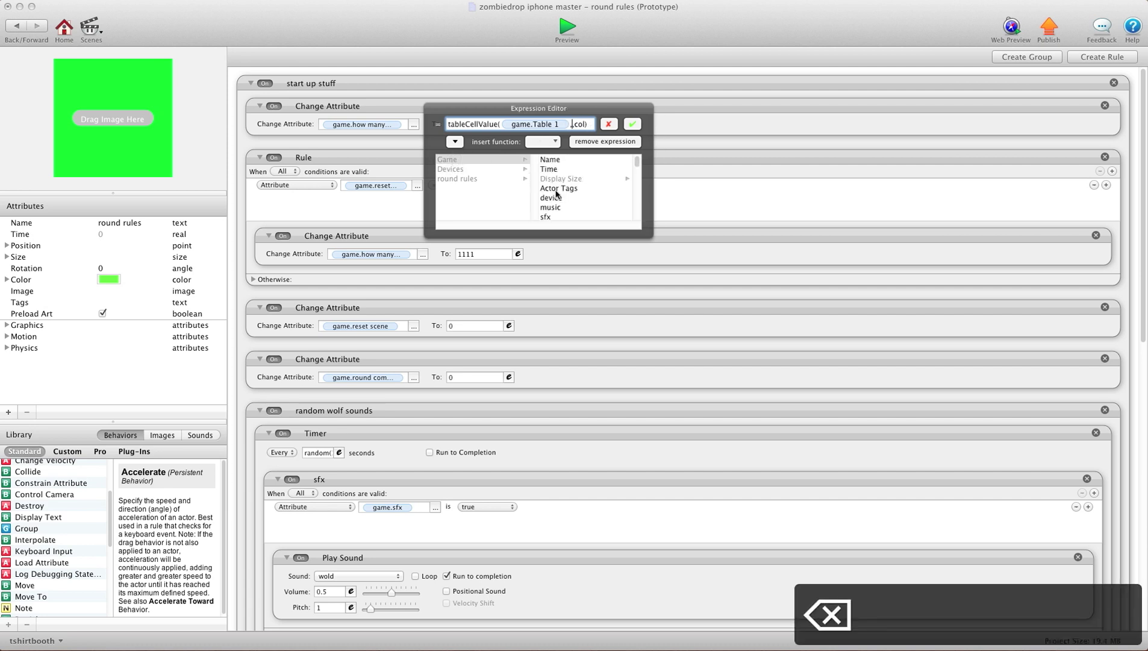
{"action": "scroll", "coordinate": [556, 194], "scroll_direction": "down", "scroll_amount": 10}
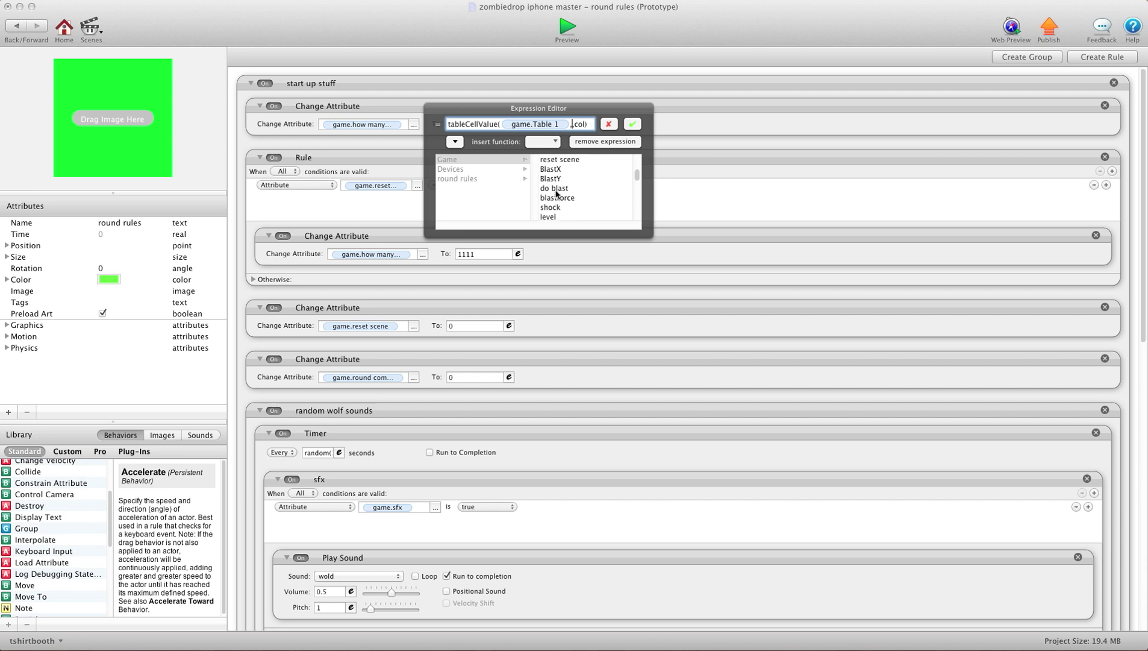
{"action": "left_click", "coordinate": [548, 194]}
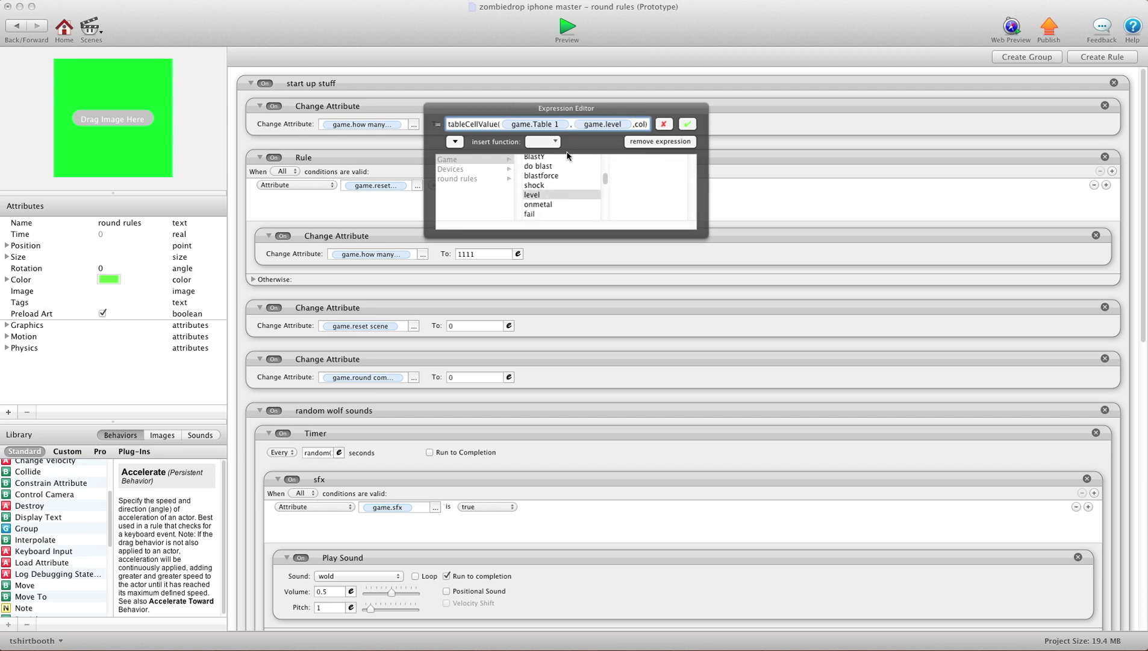
{"action": "left_click", "coordinate": [598, 123]}
{"action": "left_click", "coordinate": [600, 125]}
{"action": "key", "text": "BackSpace"}
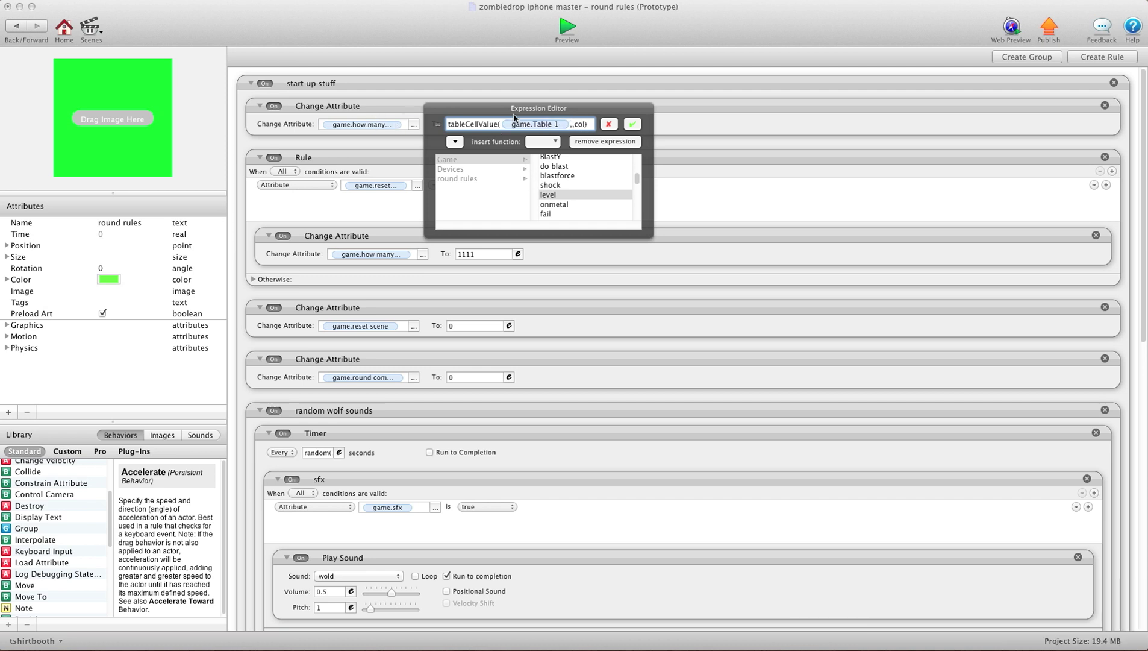
{"action": "type", "text": "1"}
Fill the column argument with game.level and confirm the expression
{"action": "double_click", "coordinate": [587, 125]}
{"action": "key", "text": "BackSpace"}
{"action": "key", "text": "BackSpace"}
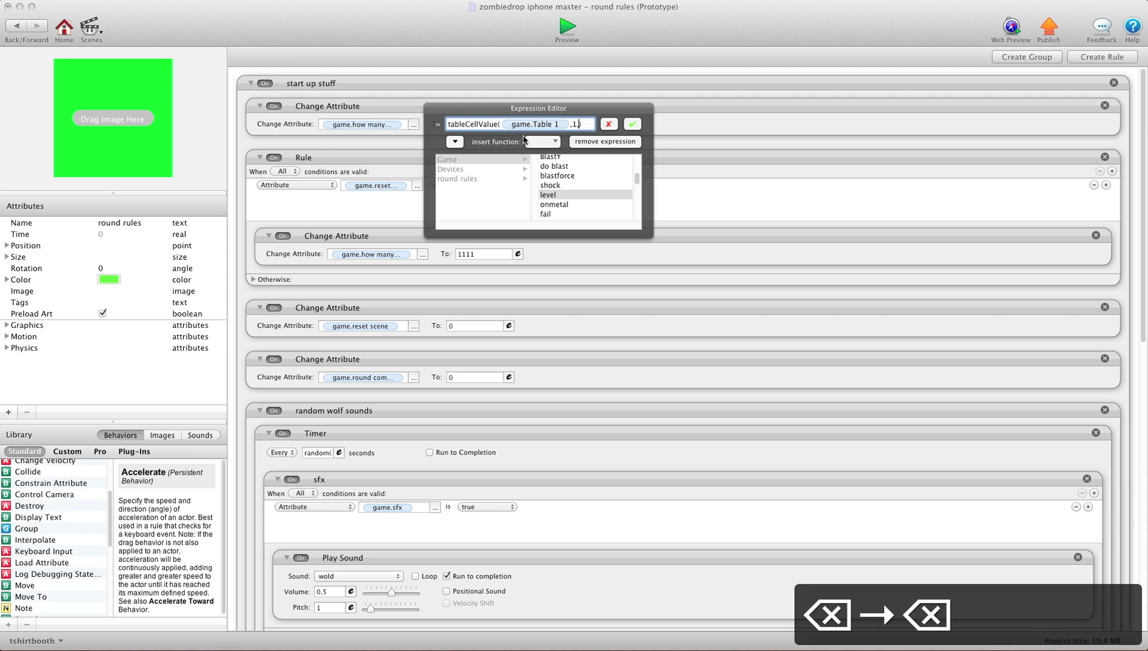
{"action": "left_click", "coordinate": [551, 193]}
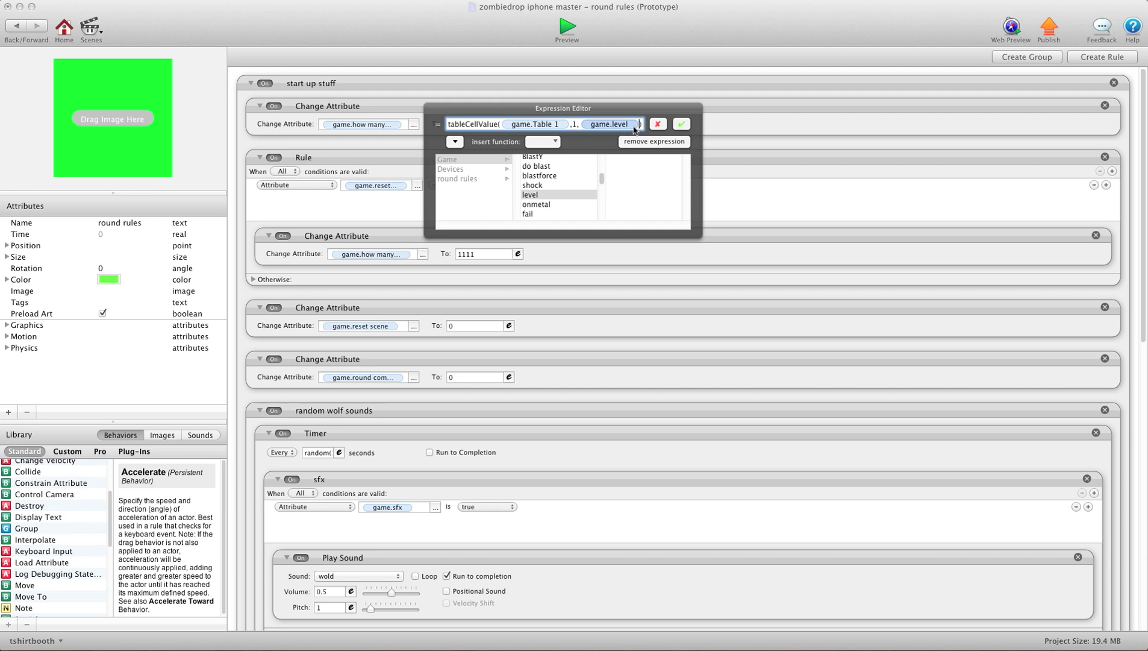
{"action": "left_click", "coordinate": [683, 125]}
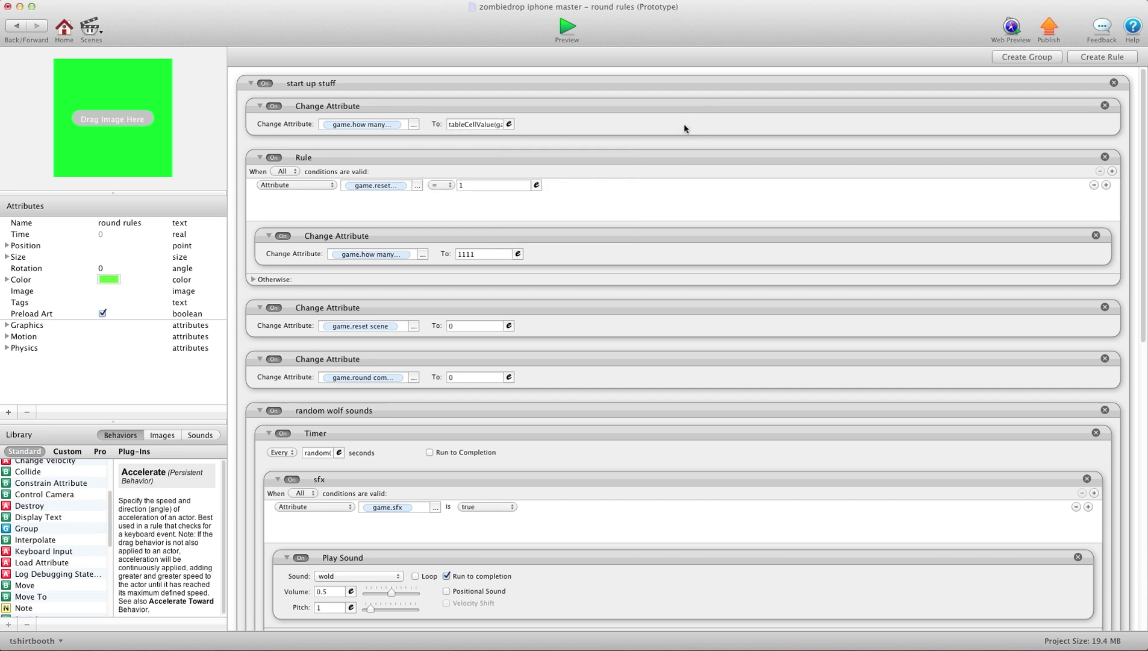
{"action": "left_click", "coordinate": [485, 128]}
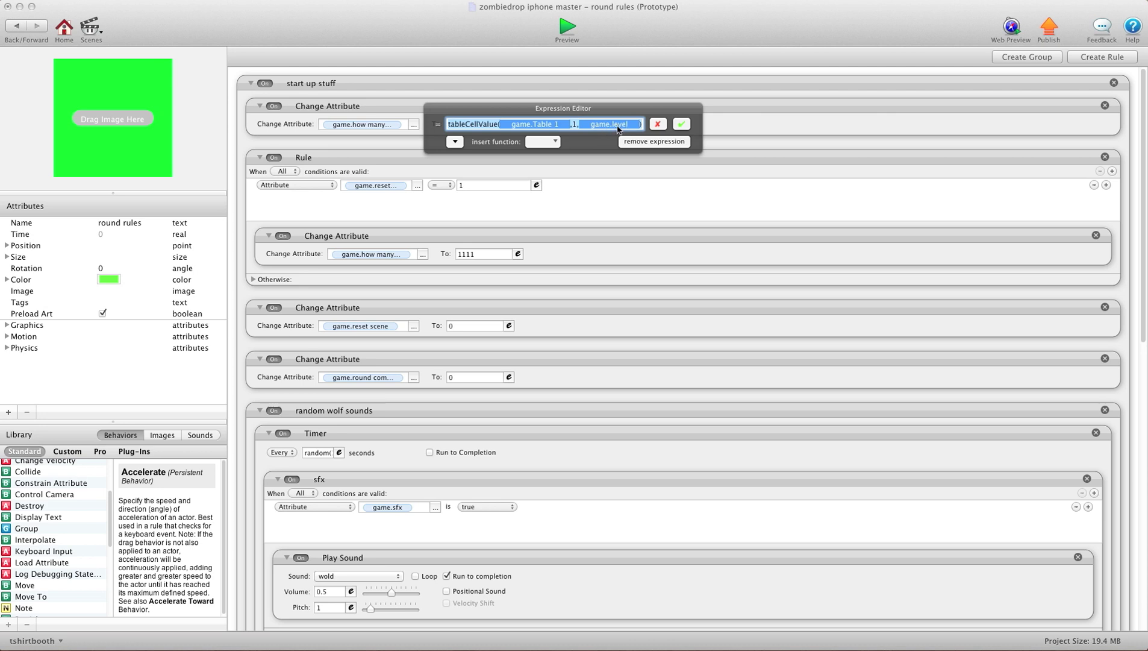
{"action": "left_click", "coordinate": [681, 124]}
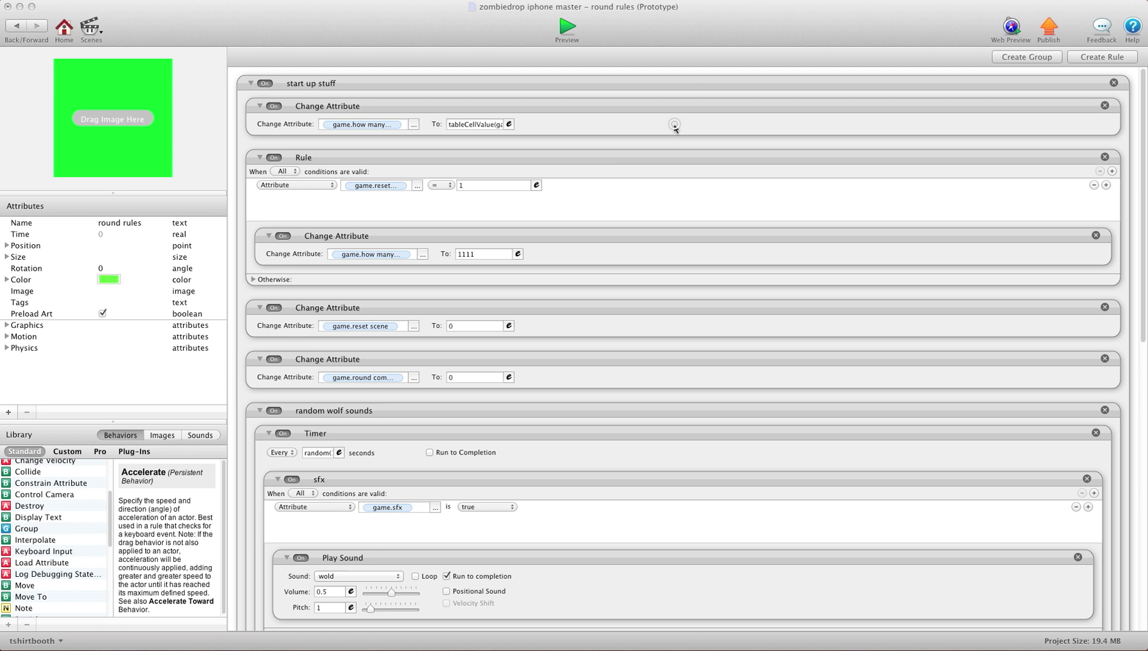
Open Table 1 from the Tables tab and enter 11 in row 1, column 2
{"action": "left_click", "coordinate": [73, 30]}
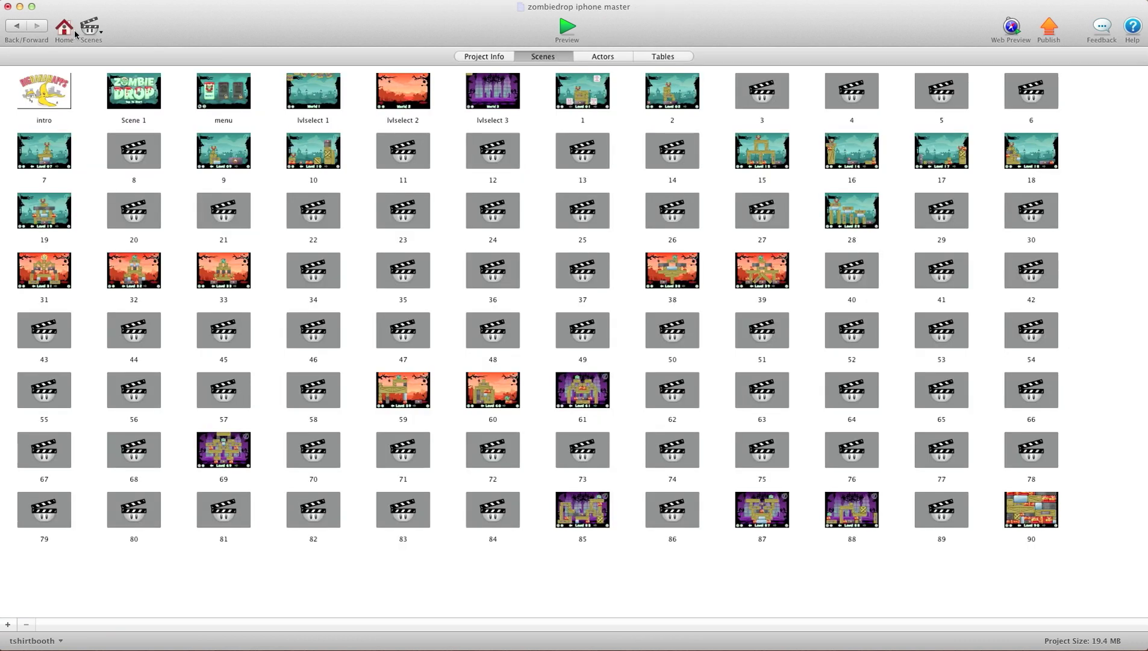
{"action": "left_click", "coordinate": [653, 61]}
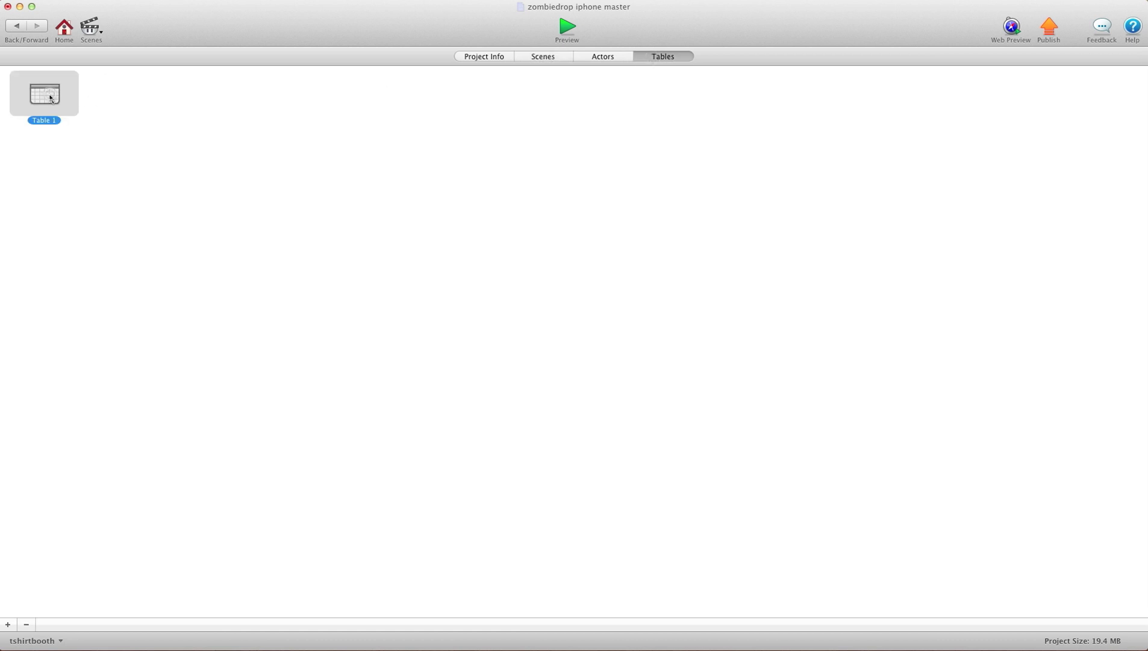
{"action": "double_click", "coordinate": [50, 99]}
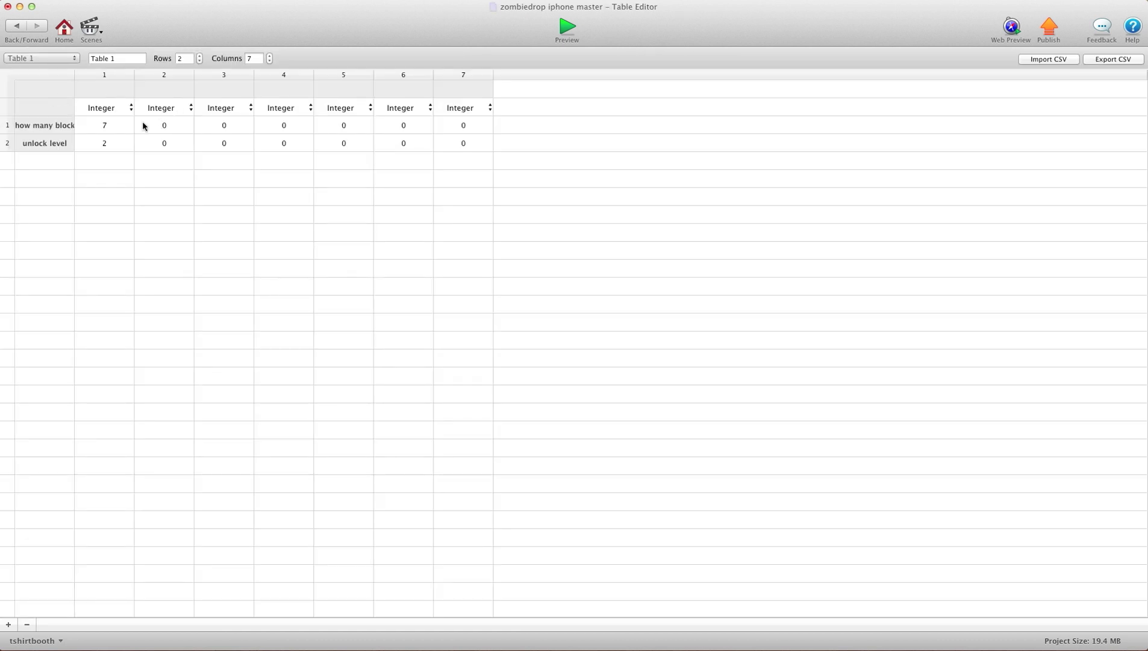
{"action": "double_click", "coordinate": [162, 125]}
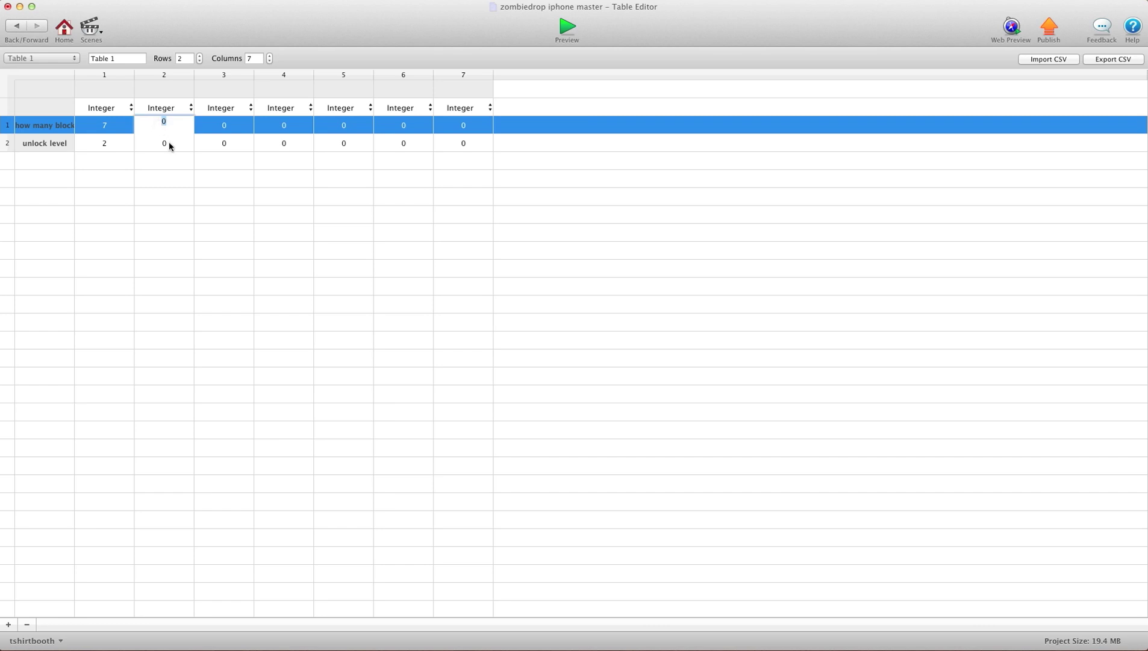
{"action": "type", "text": "11"}
Fill row 1's columns 3 to 7 with block counts 8, 8, 9, 12 and 5
{"action": "double_click", "coordinate": [223, 125]}
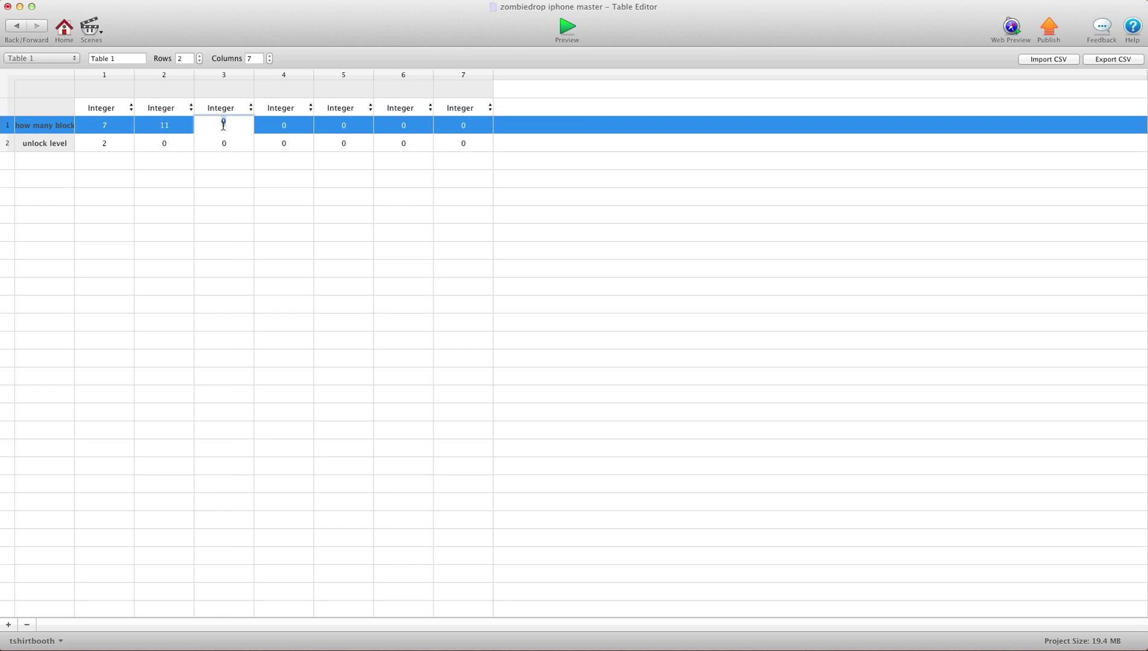
{"action": "double_click", "coordinate": [282, 125]}
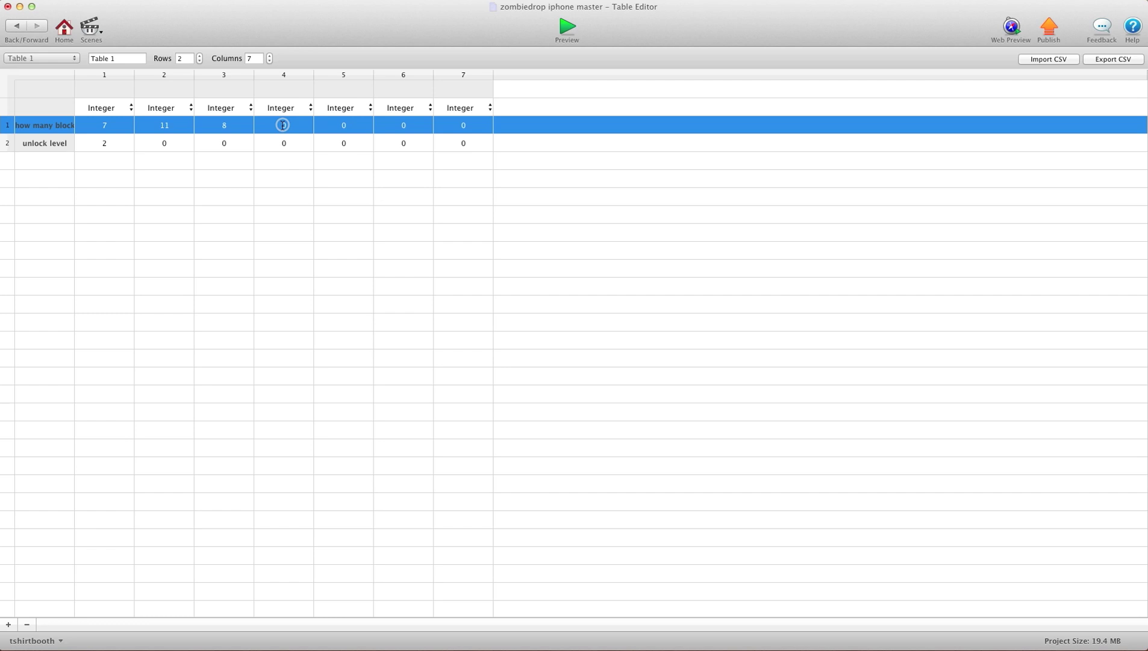
{"action": "type", "text": "8"}
{"action": "left_click", "coordinate": [353, 125]}
{"action": "type", "text": "8"}
{"action": "key", "text": "BackSpace"}
{"action": "type", "text": "9"}
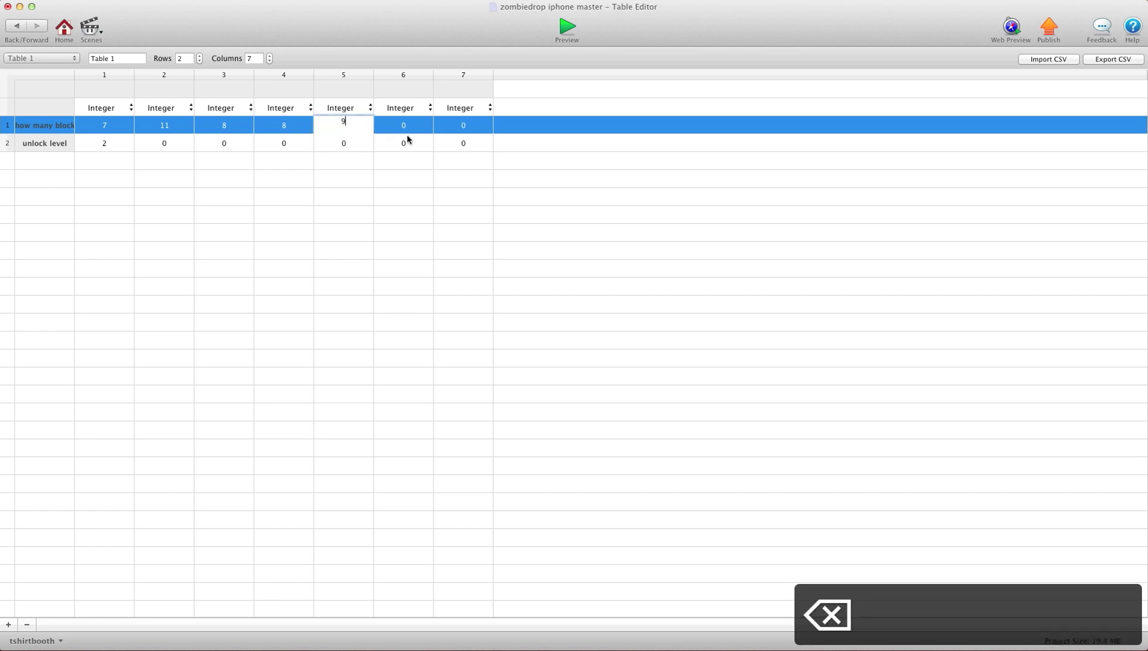
{"action": "double_click", "coordinate": [402, 128]}
{"action": "type", "text": "12"}
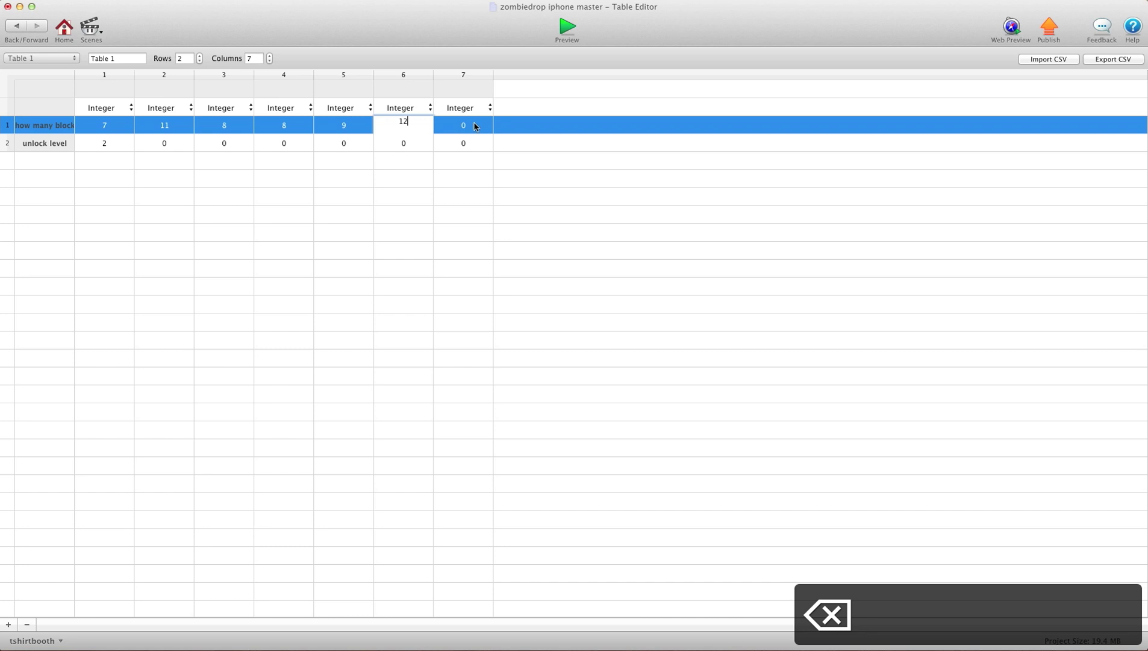
{"action": "double_click", "coordinate": [470, 125]}
{"action": "type", "text": "5"}
{"action": "left_click", "coordinate": [470, 149]}
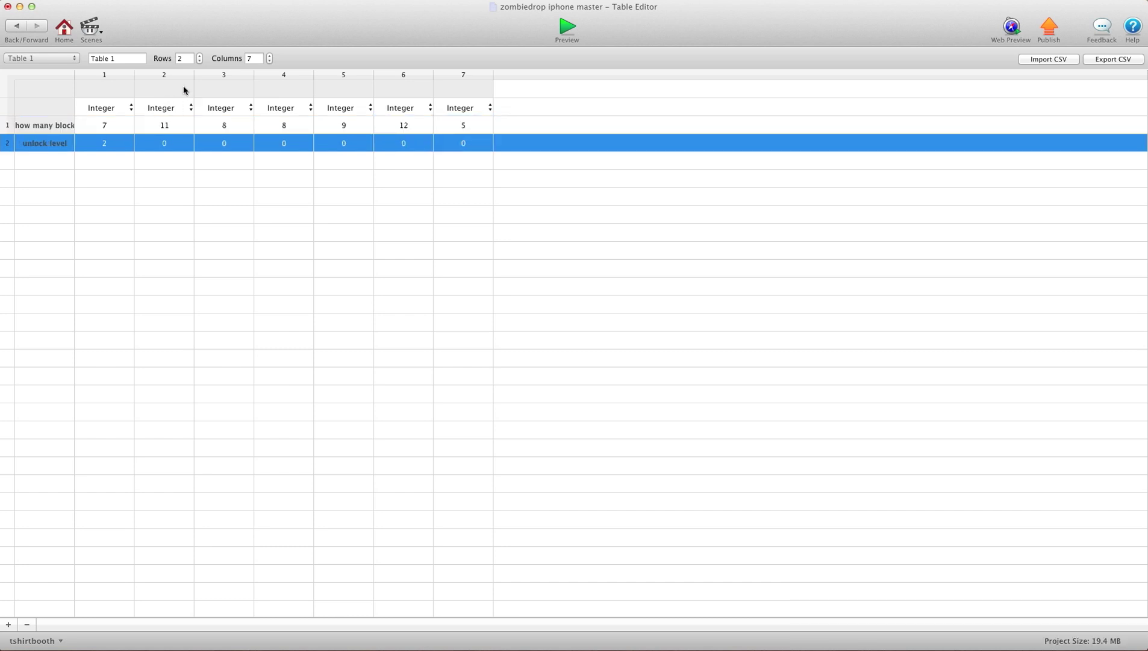
{"action": "left_click", "coordinate": [167, 76]}
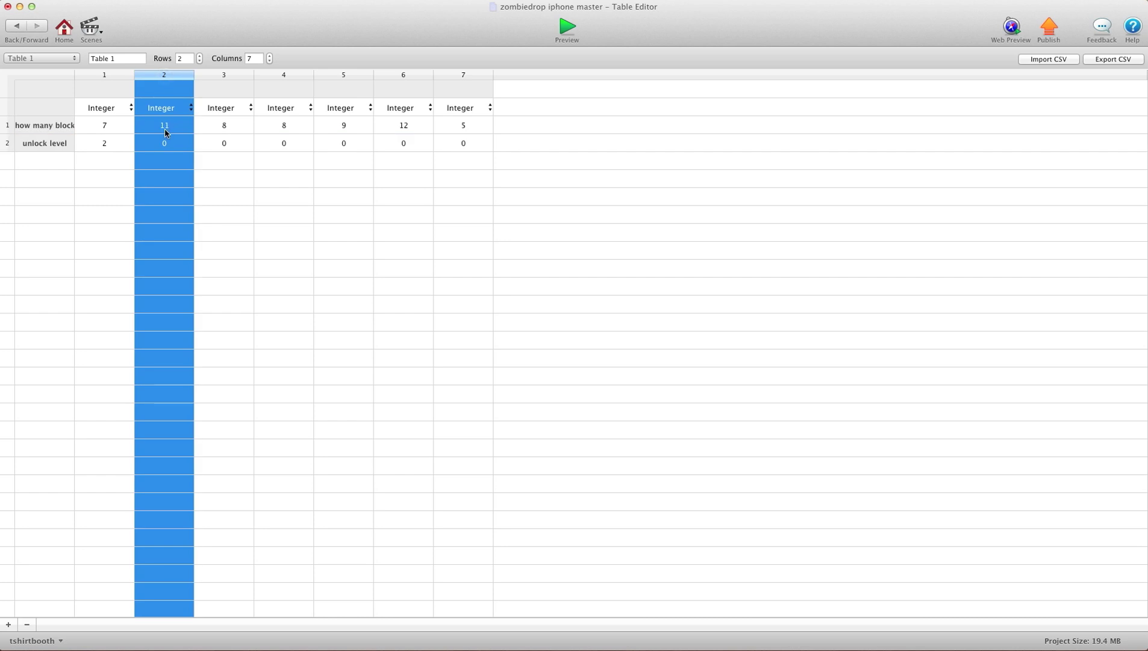
{"action": "left_click", "coordinate": [232, 78]}
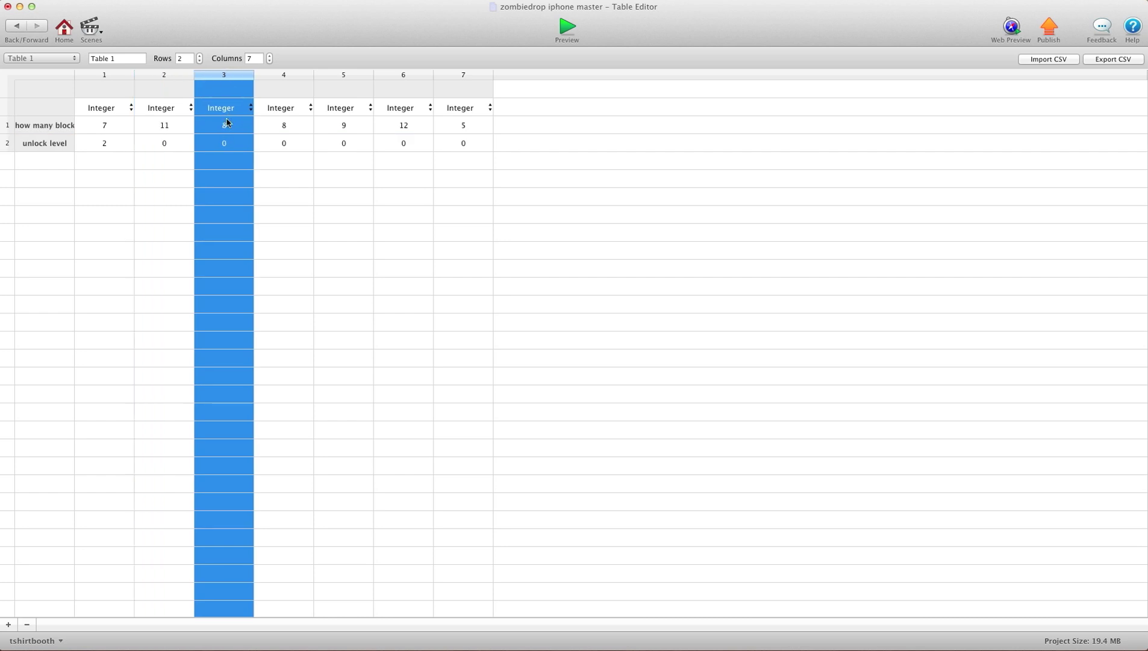
{"action": "left_click", "coordinate": [287, 76]}
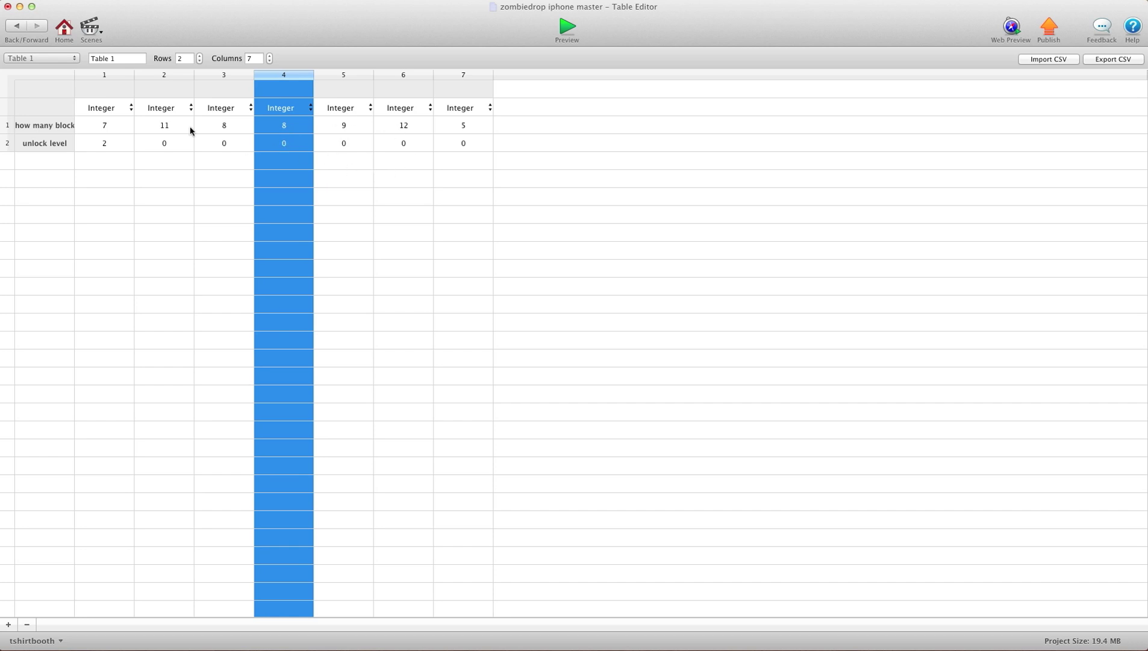
{"action": "left_click", "coordinate": [179, 166]}
{"action": "left_click", "coordinate": [229, 198]}
{"action": "left_click", "coordinate": [104, 150]}
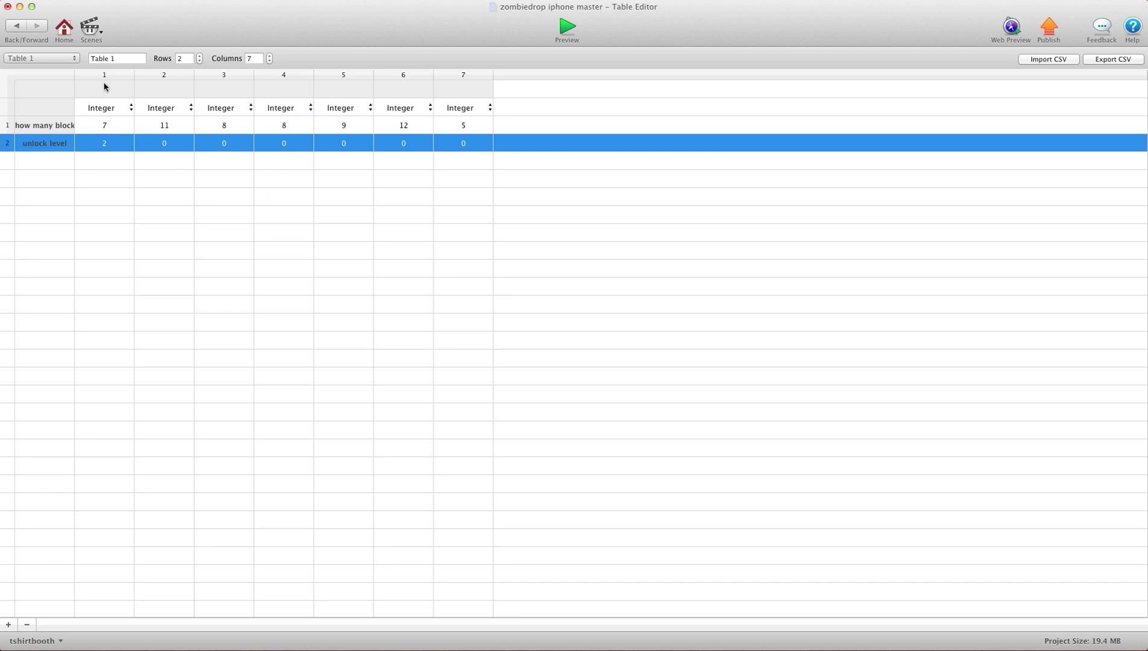
Enter unlock levels 3, 4 and 5 in columns 2 to 4 of the unlock level row
{"action": "double_click", "coordinate": [170, 141]}
{"action": "type", "text": "3"}
{"action": "left_click", "coordinate": [220, 141]}
{"action": "double_click", "coordinate": [223, 141]}
{"action": "type", "text": "4"}
{"action": "left_click", "coordinate": [282, 145]}
{"action": "double_click", "coordinate": [283, 143]}
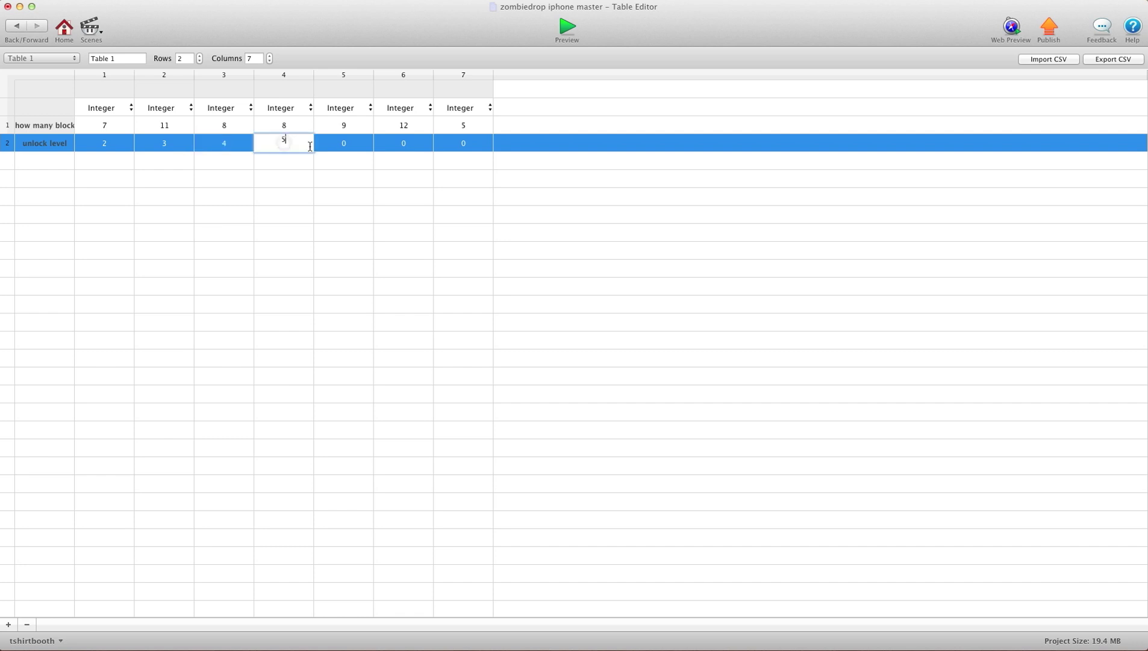
{"action": "type", "text": "5"}
{"action": "left_click", "coordinate": [338, 147]}
Enter unlock levels 6, 7 and 8 in columns 5 to 7 and commit
{"action": "double_click", "coordinate": [342, 146]}
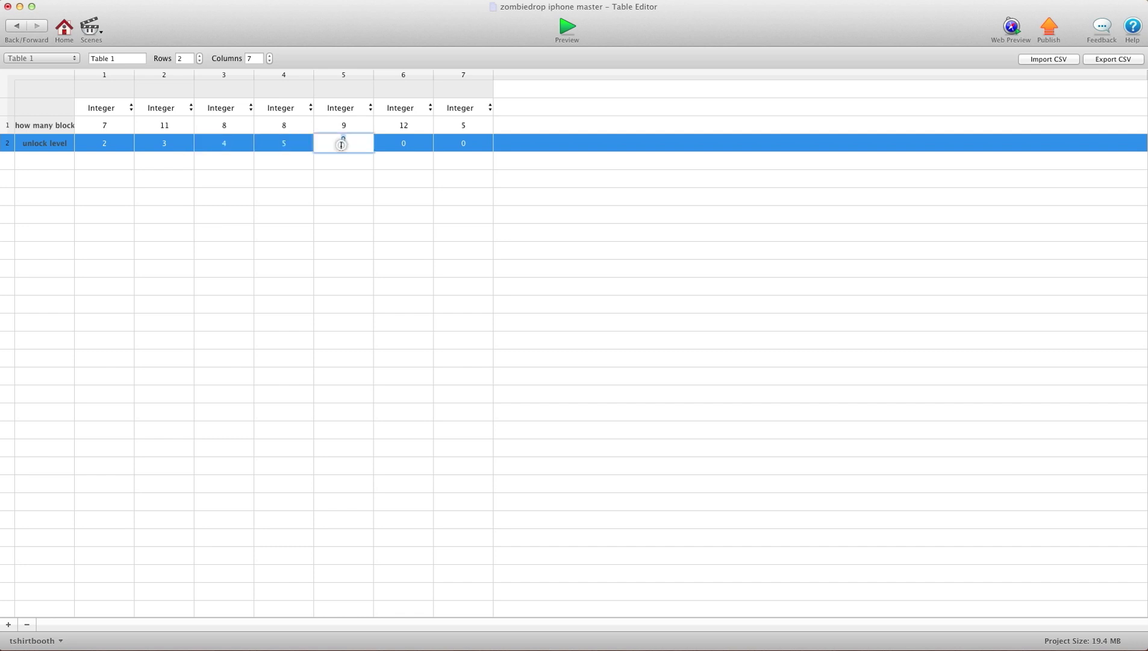
{"action": "left_click", "coordinate": [411, 145]}
{"action": "double_click", "coordinate": [416, 145]}
{"action": "type", "text": "7"}
{"action": "left_click", "coordinate": [462, 142]}
{"action": "double_click", "coordinate": [463, 141]}
{"action": "type", "text": "8"}
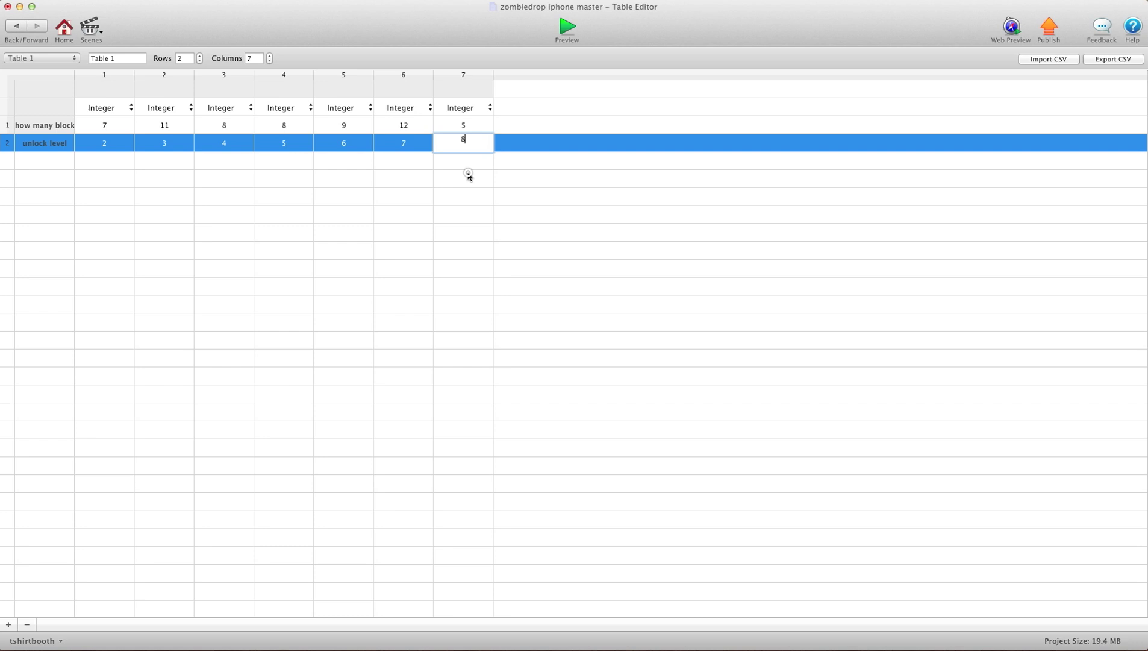
{"action": "left_click", "coordinate": [468, 175]}
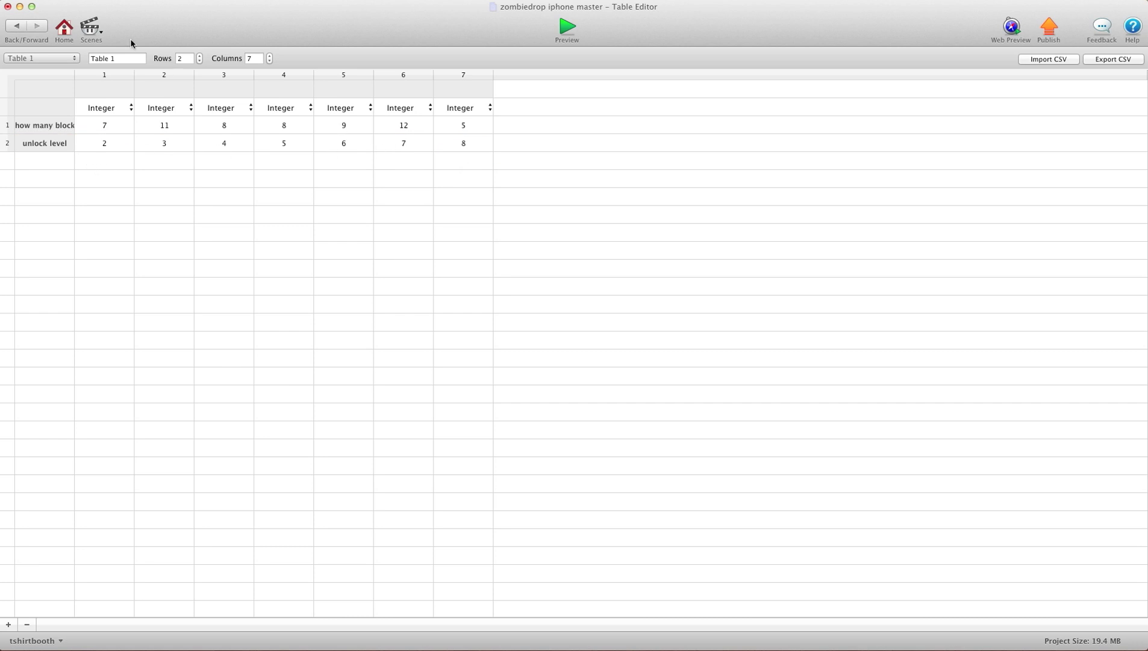
Open scene 1 from the project overview and open the round rules actor's rules
{"action": "left_click", "coordinate": [66, 28]}
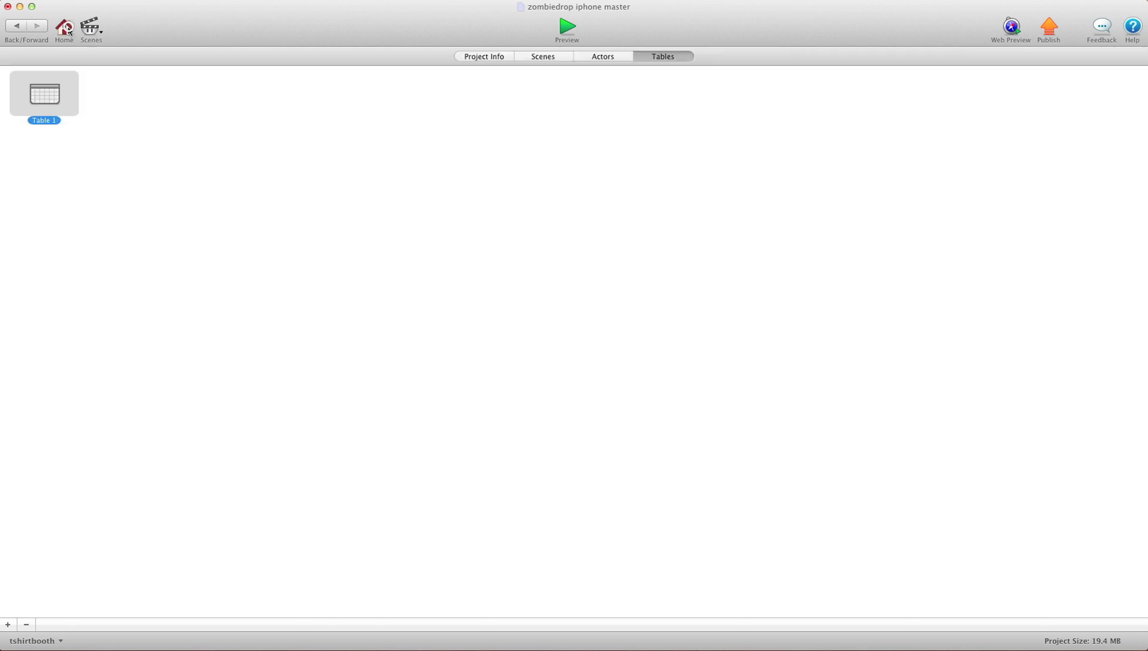
{"action": "left_click", "coordinate": [539, 58]}
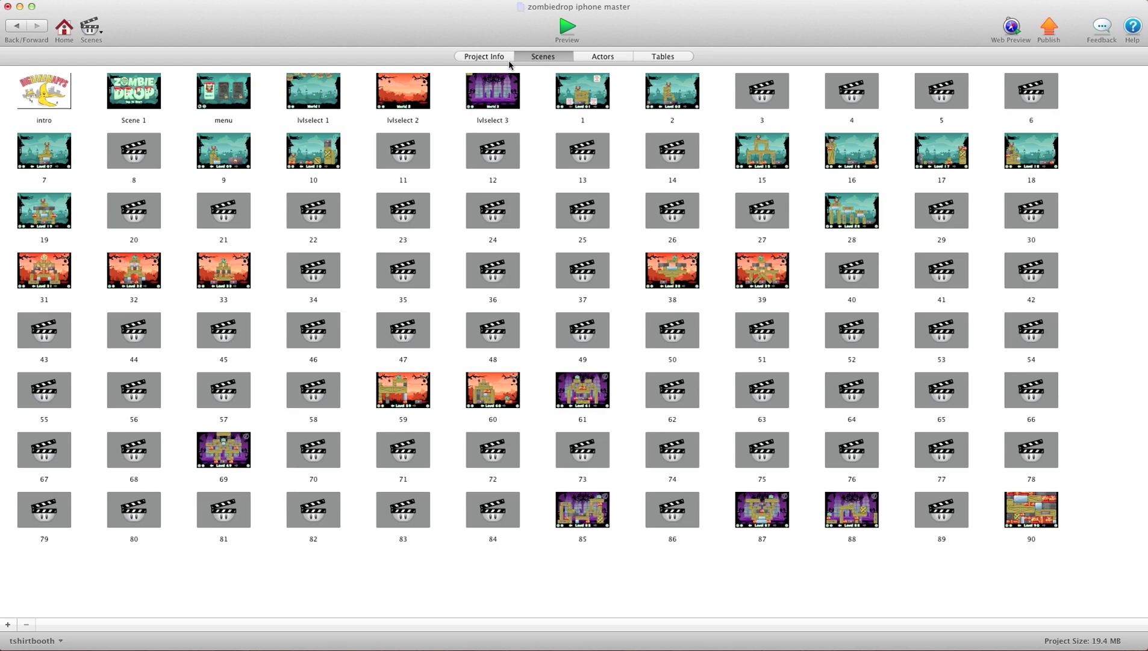
{"action": "left_click", "coordinate": [582, 100]}
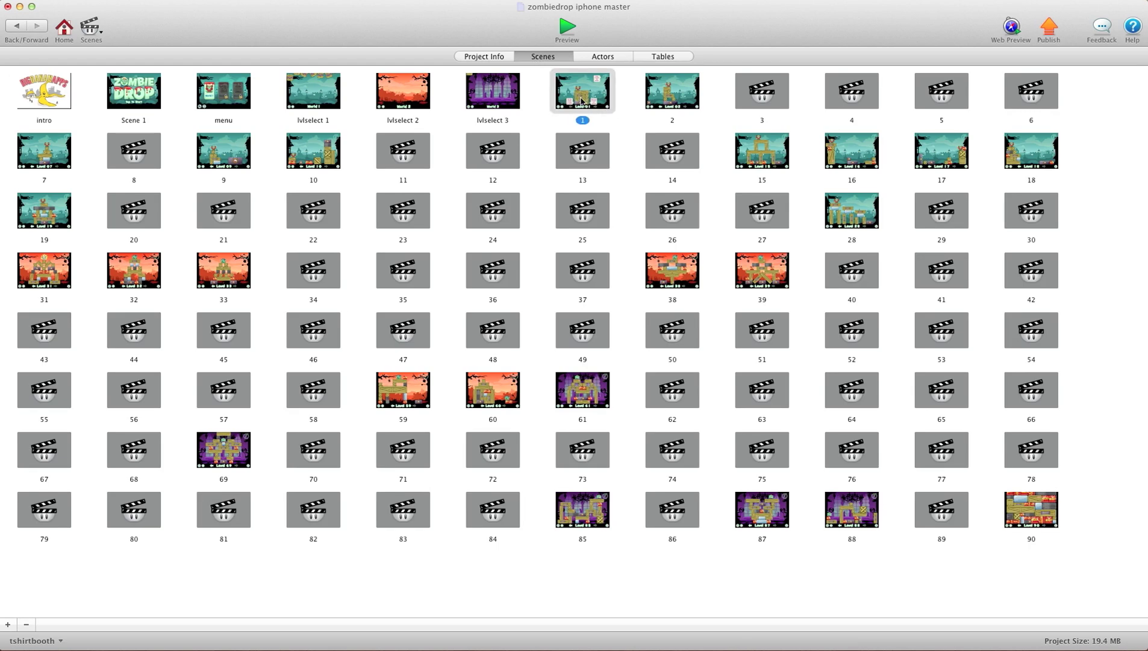
{"action": "double_click", "coordinate": [582, 100]}
{"action": "scroll", "coordinate": [134, 268], "scroll_direction": "down", "scroll_amount": 5}
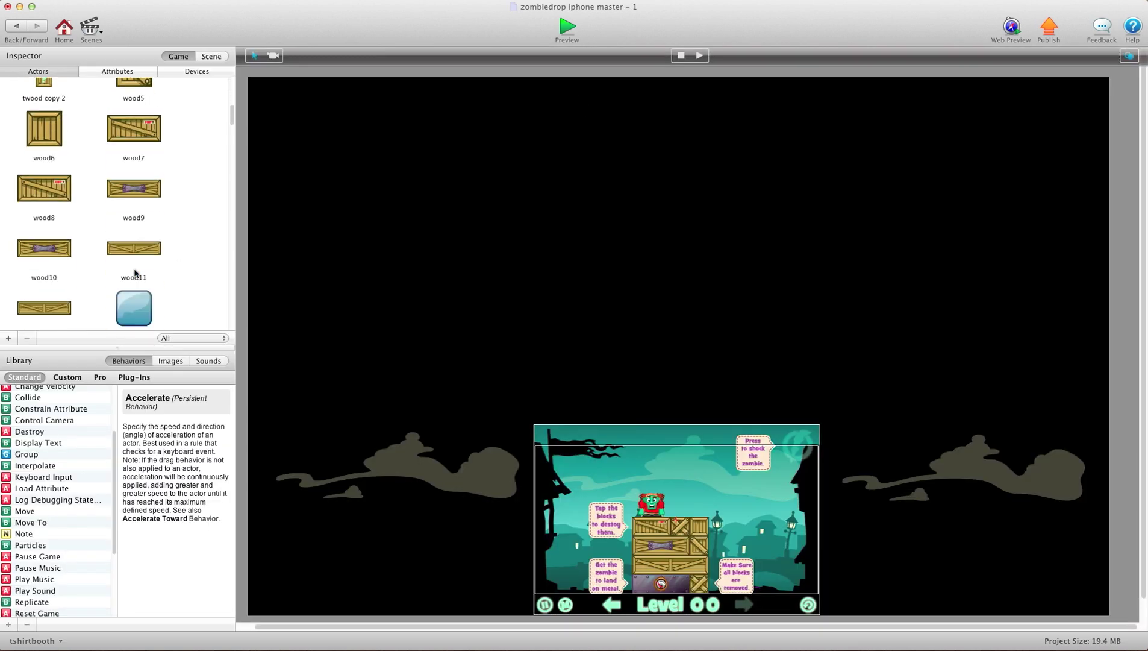
{"action": "scroll", "coordinate": [135, 272], "scroll_direction": "down", "scroll_amount": 10}
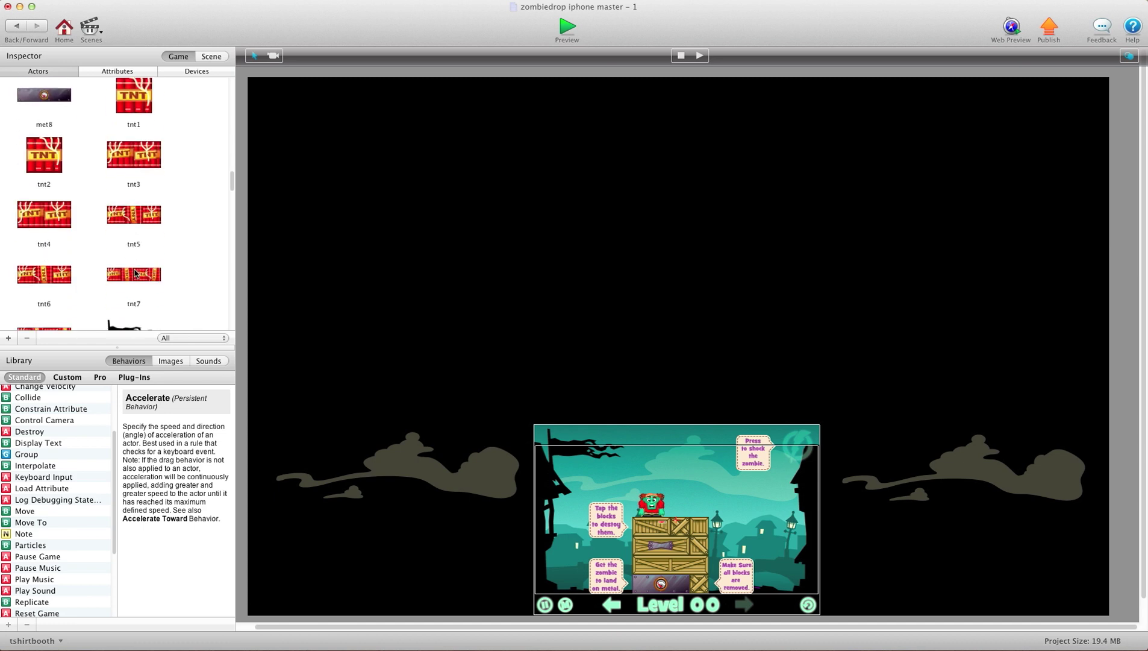
{"action": "scroll", "coordinate": [134, 272], "scroll_direction": "down", "scroll_amount": 5}
{"action": "left_click", "coordinate": [44, 174]}
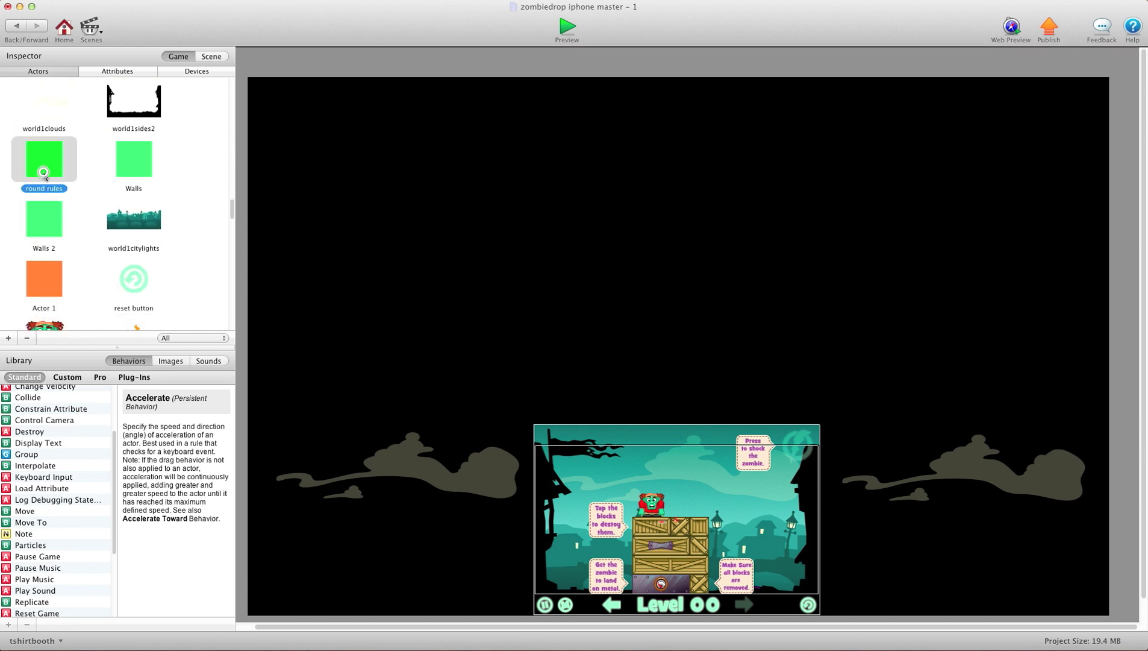
{"action": "double_click", "coordinate": [43, 175]}
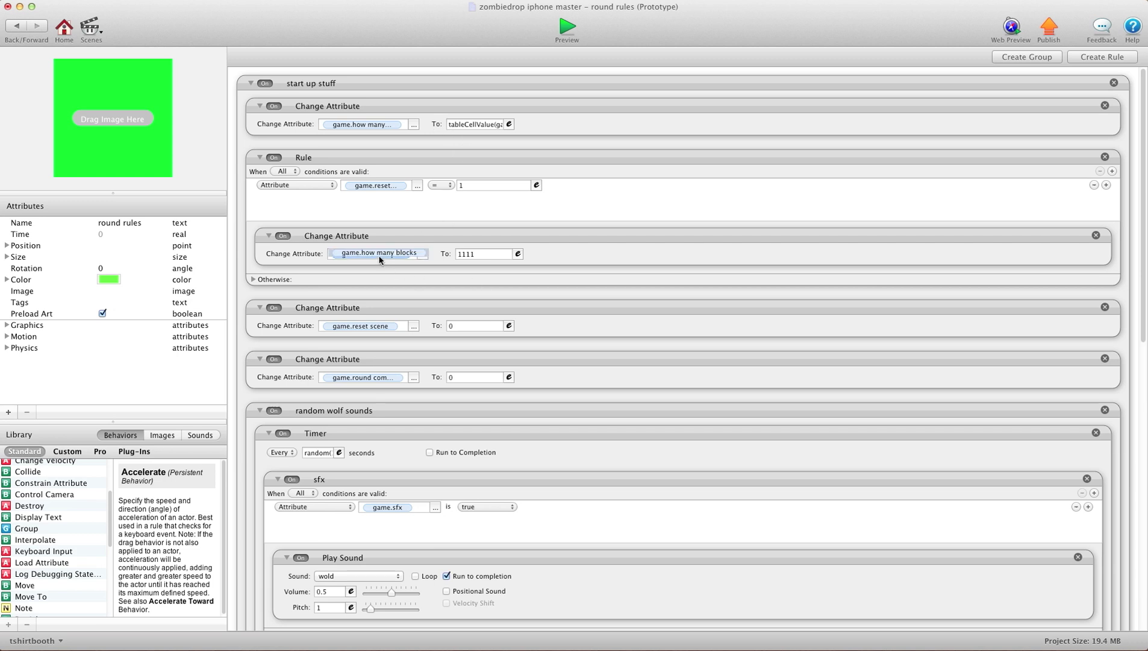
Replace 1111 in the reset rule's how many blocks change with the copied startup tableCellValue expression
{"action": "left_click", "coordinate": [518, 253]}
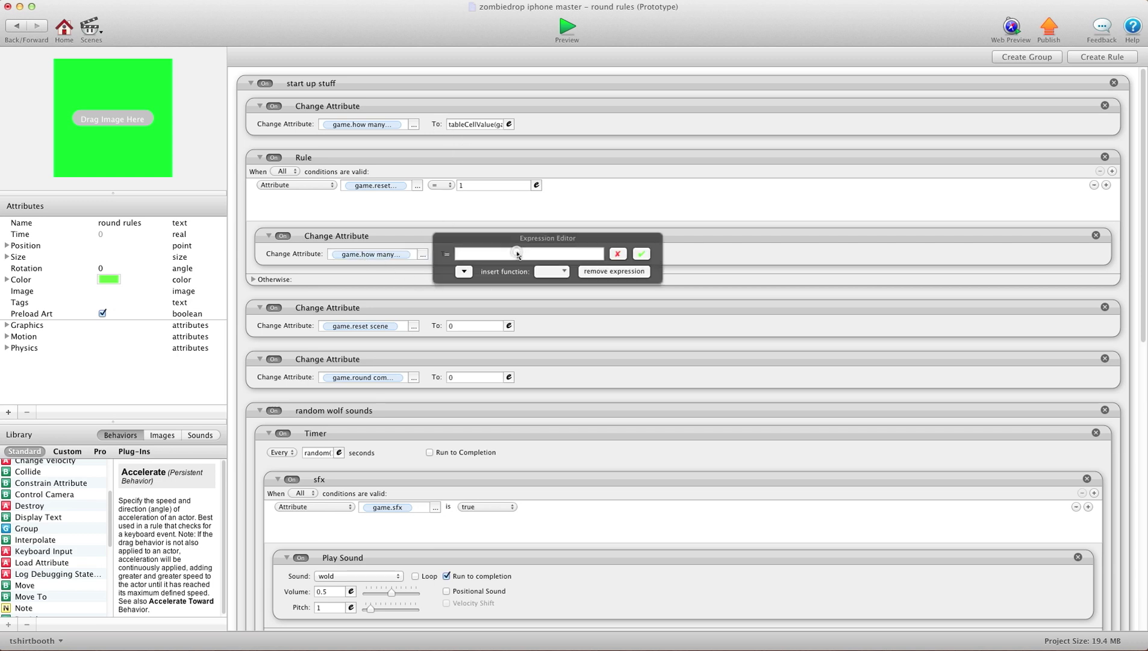
{"action": "left_click", "coordinate": [473, 124]}
{"action": "key", "text": "super+c"}
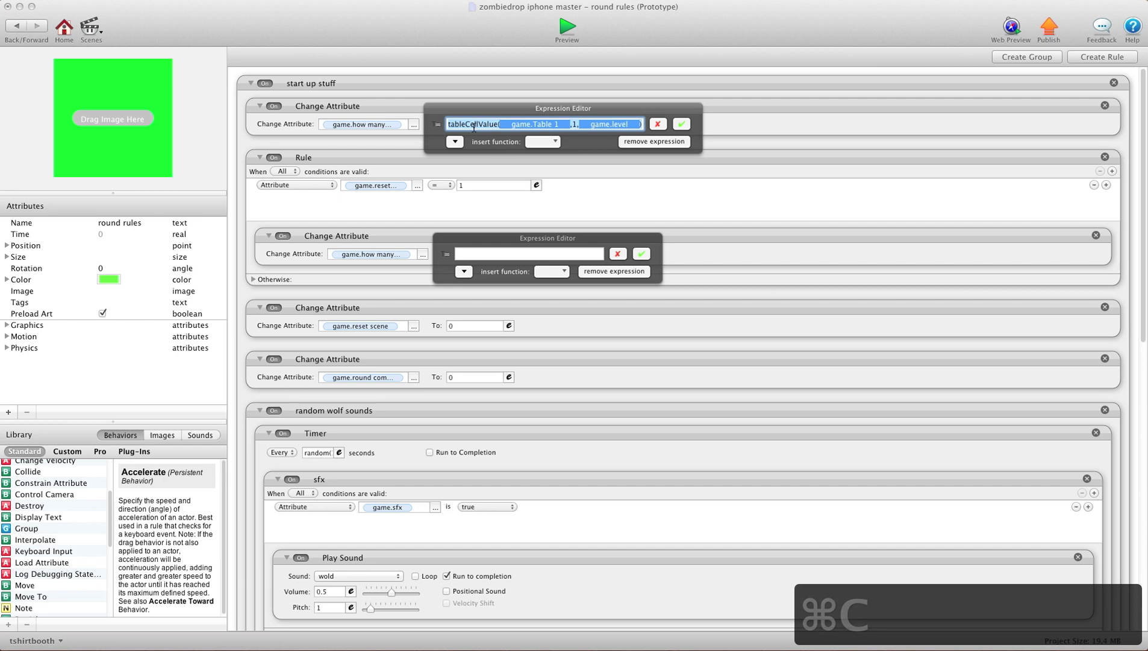
{"action": "left_click", "coordinate": [481, 253]}
{"action": "key", "text": "super+v"}
{"action": "left_click", "coordinate": [641, 253]}
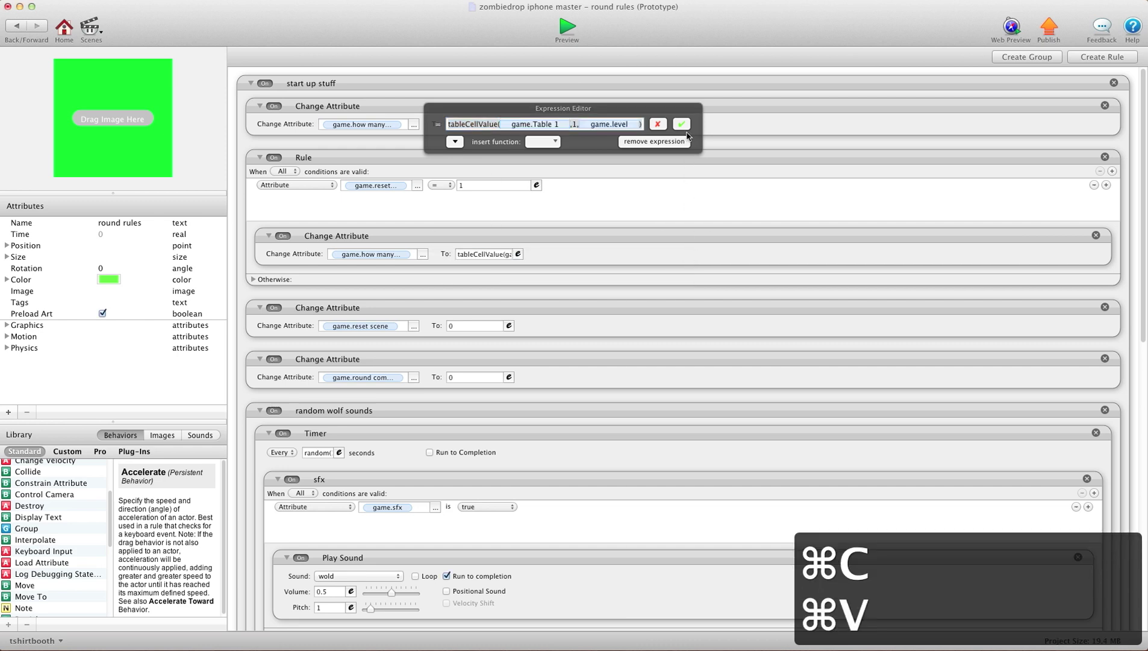
{"action": "left_click", "coordinate": [681, 124]}
Replace the unlocked level's value 2 with tableCellValue, using game.Table 1 as the table
{"action": "scroll", "coordinate": [234, 409], "scroll_direction": "down", "scroll_amount": 15}
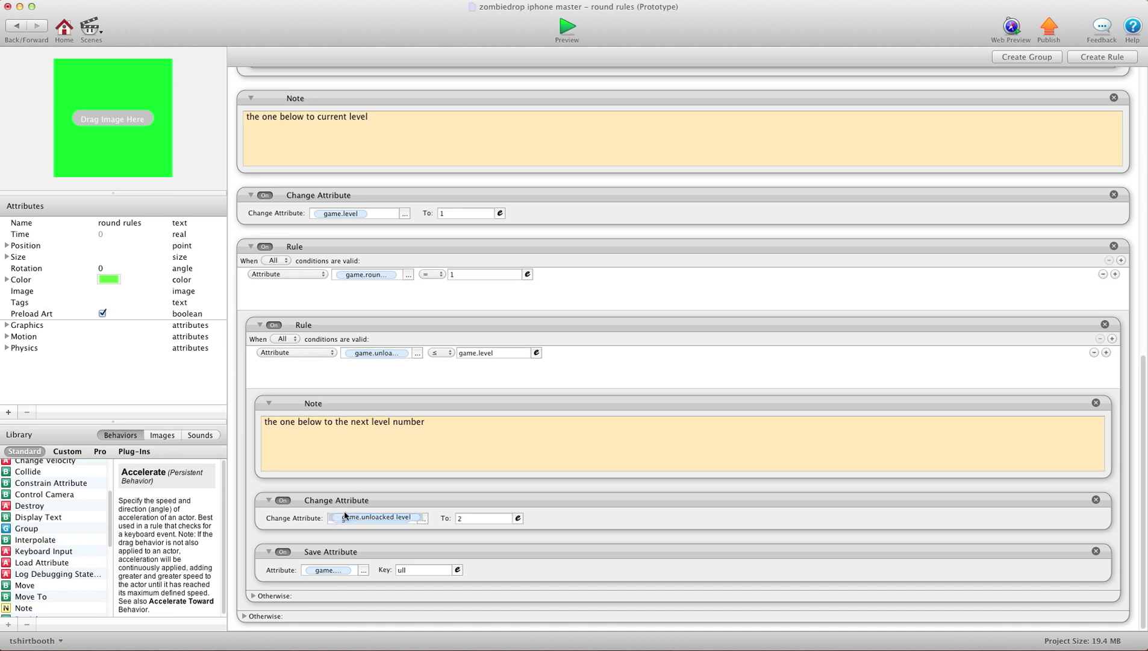
{"action": "left_click", "coordinate": [518, 519]}
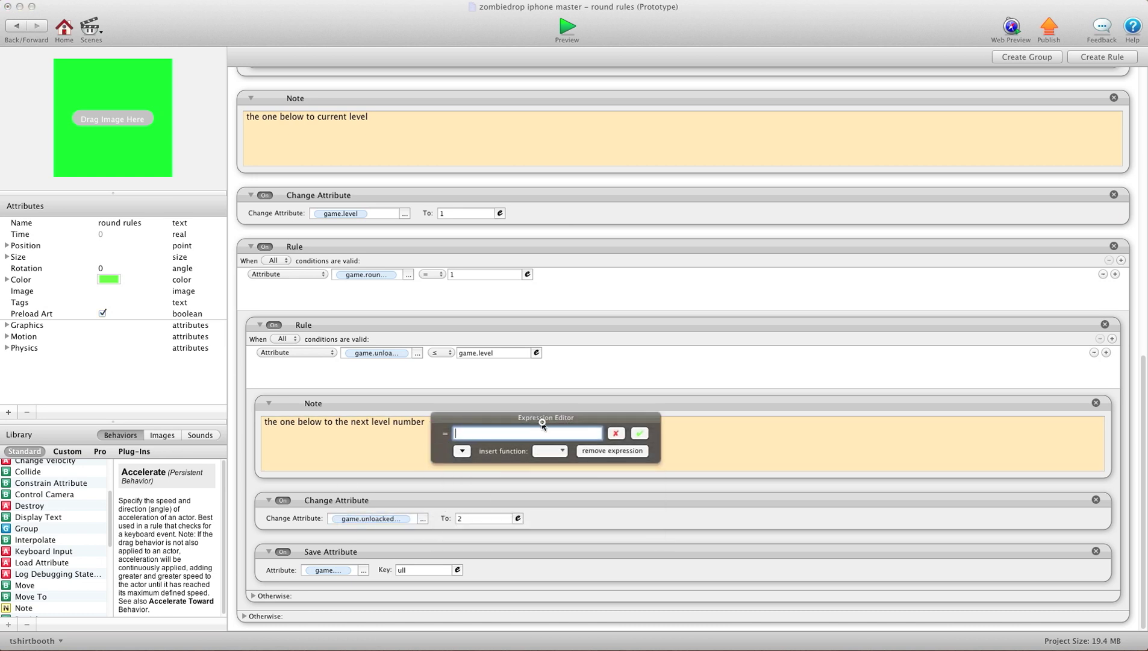
{"action": "left_click", "coordinate": [548, 450]}
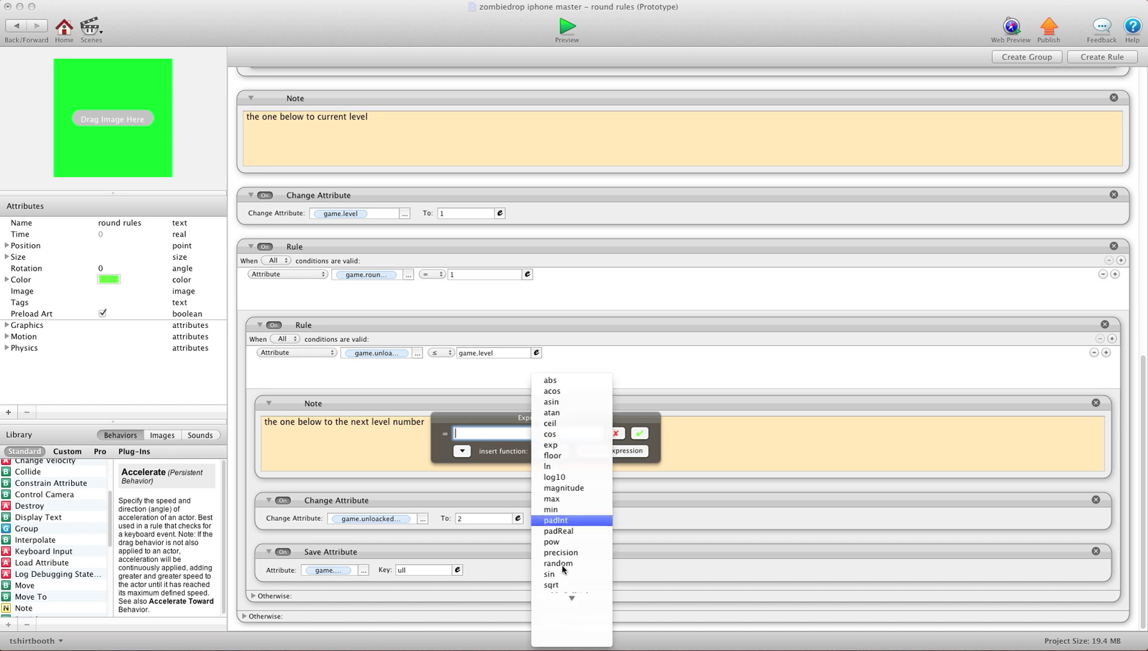
{"action": "left_click", "coordinate": [577, 594]}
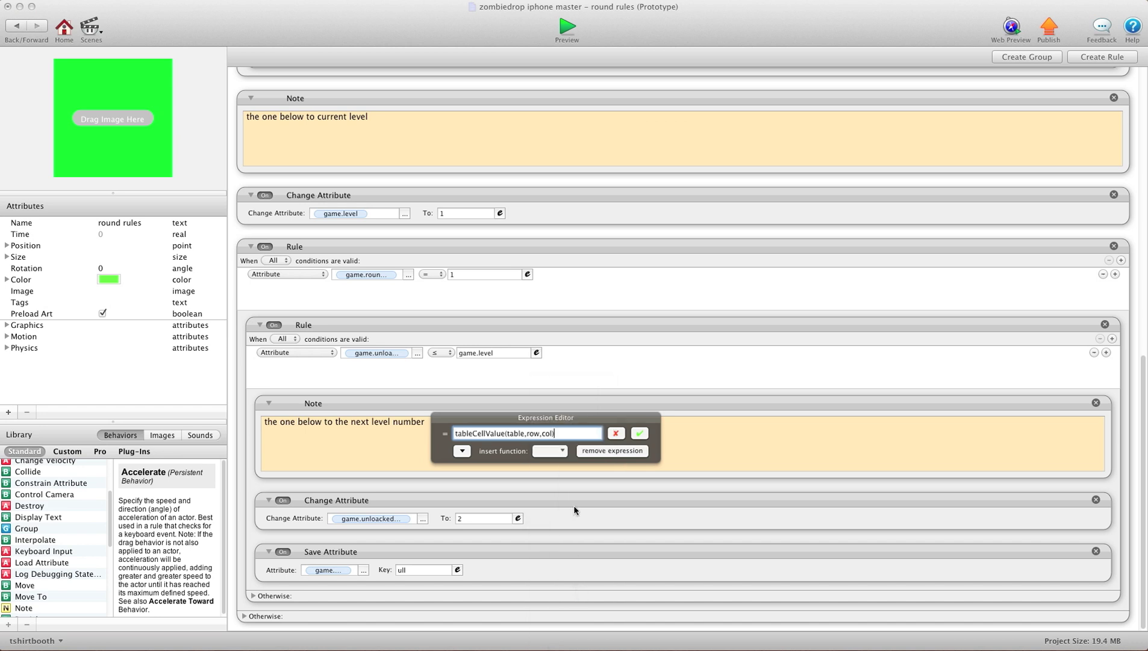
{"action": "double_click", "coordinate": [518, 433]}
{"action": "key", "text": "BackSpace"}
{"action": "left_click", "coordinate": [462, 450]}
{"action": "left_click", "coordinate": [463, 468]}
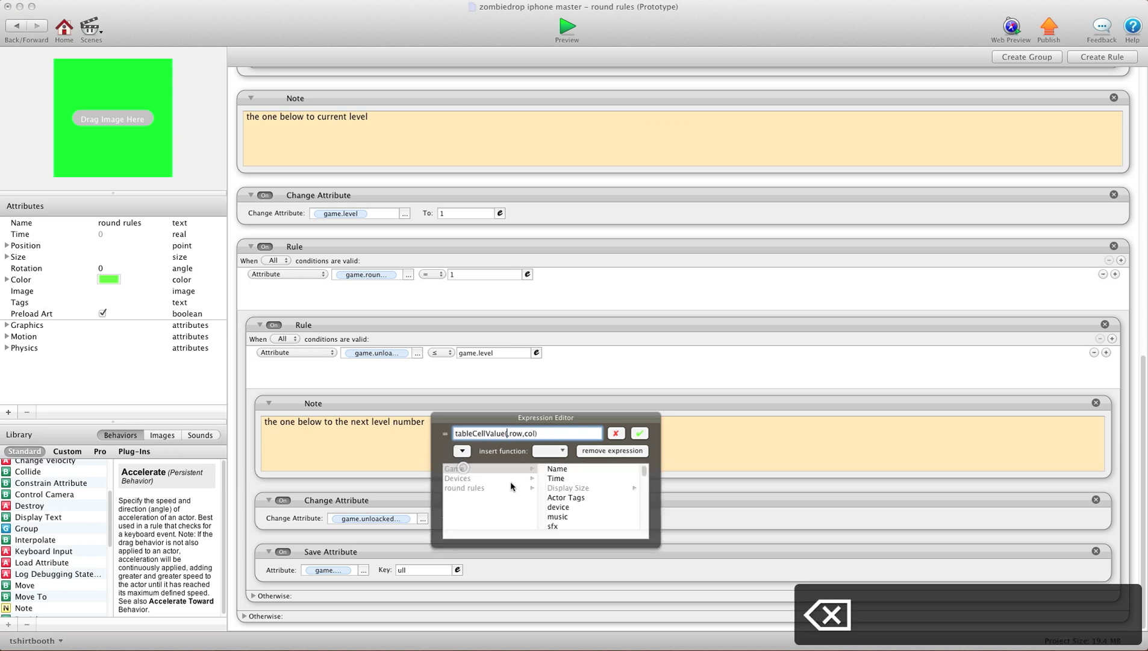
{"action": "scroll", "coordinate": [561, 500], "scroll_direction": "down", "scroll_amount": 5}
{"action": "left_click", "coordinate": [560, 507]}
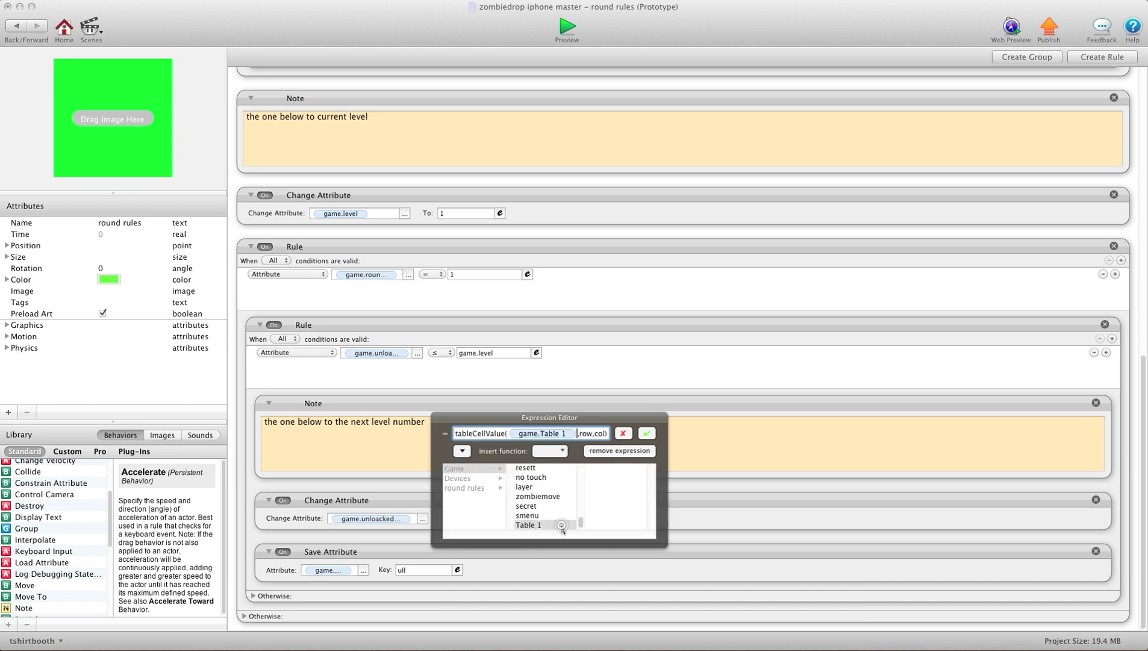
Set the tableCellValue row to 2 and column to game.level, then apply the expression
{"action": "double_click", "coordinate": [591, 433]}
{"action": "type", "text": "2"}
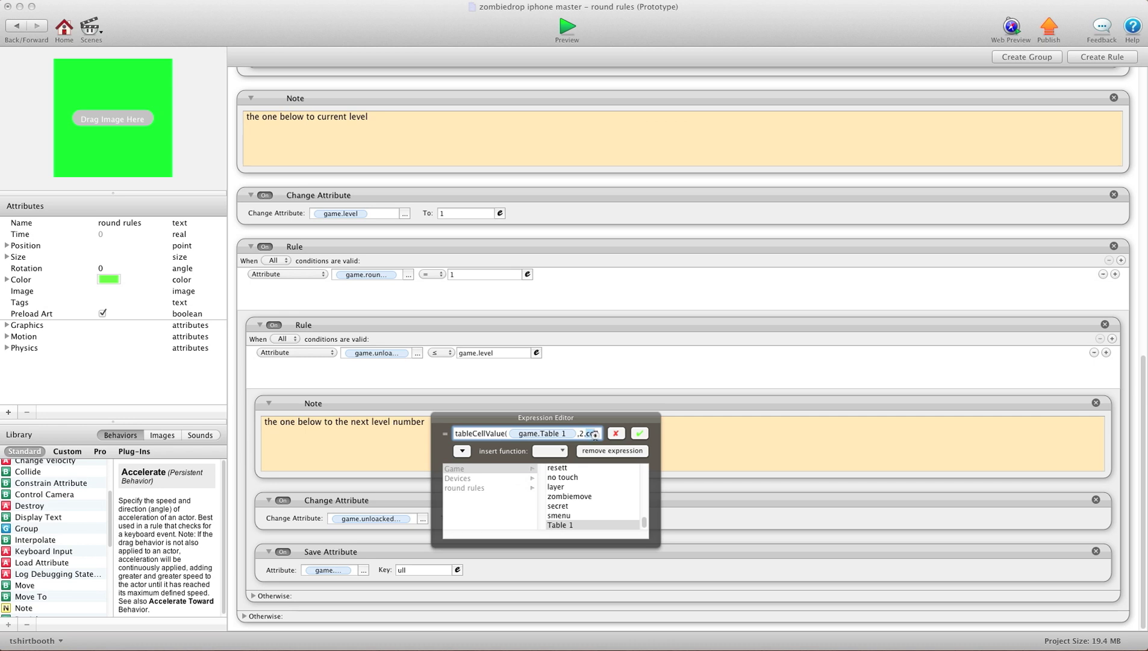
{"action": "key", "text": "BackSpace"}
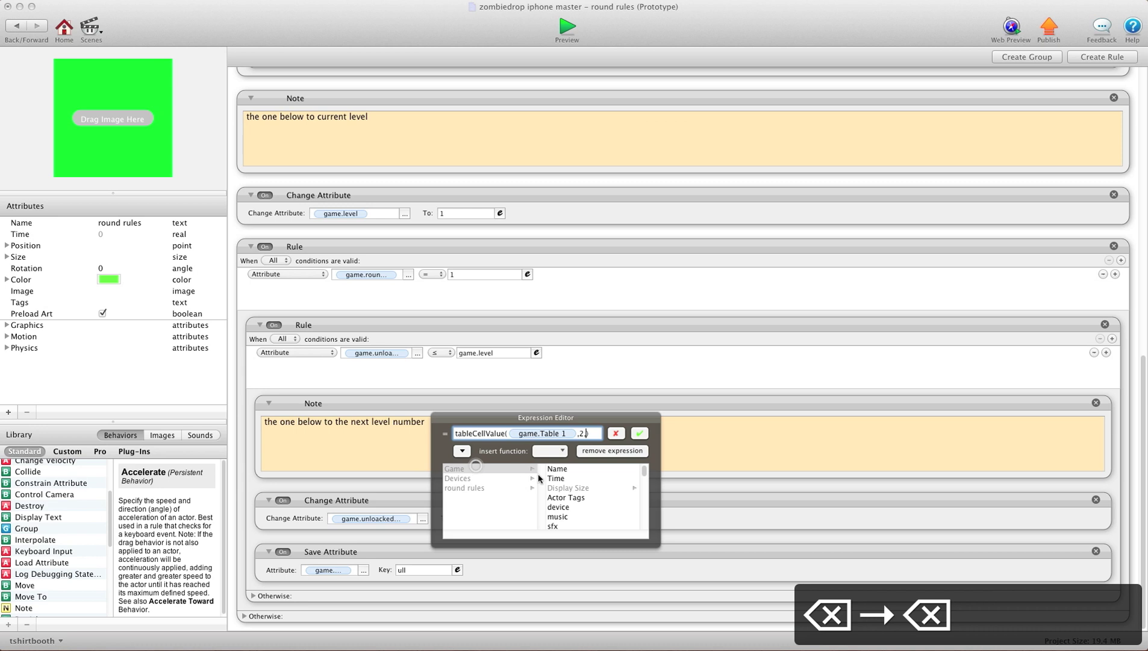
{"action": "scroll", "coordinate": [562, 488], "scroll_direction": "up", "scroll_amount": 8}
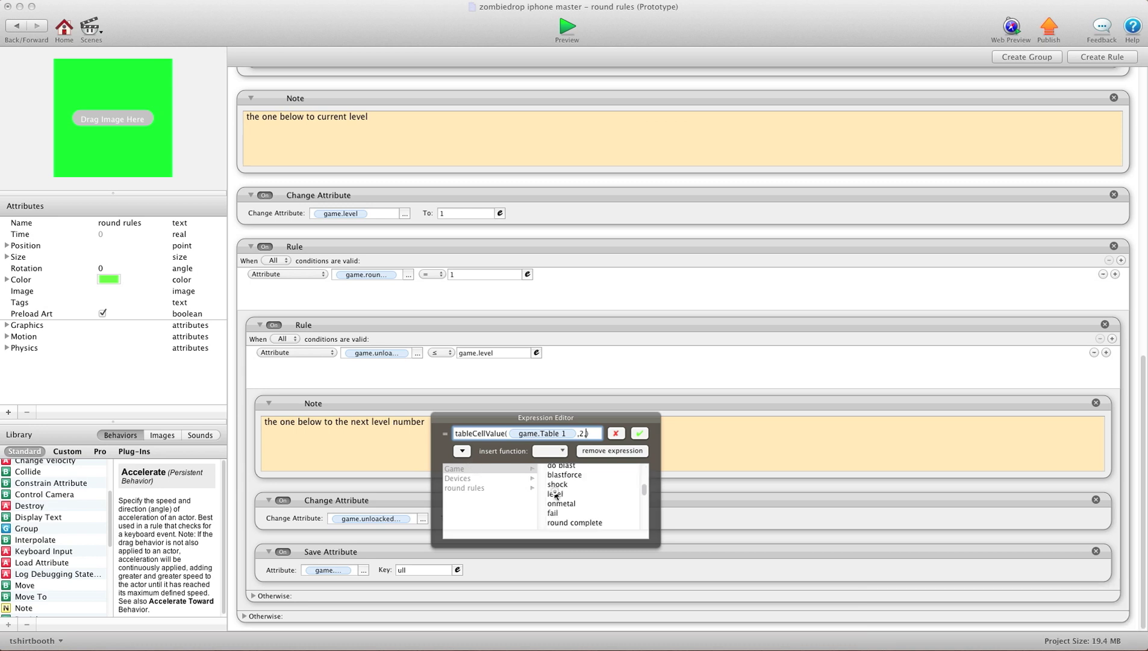
{"action": "left_click", "coordinate": [556, 495]}
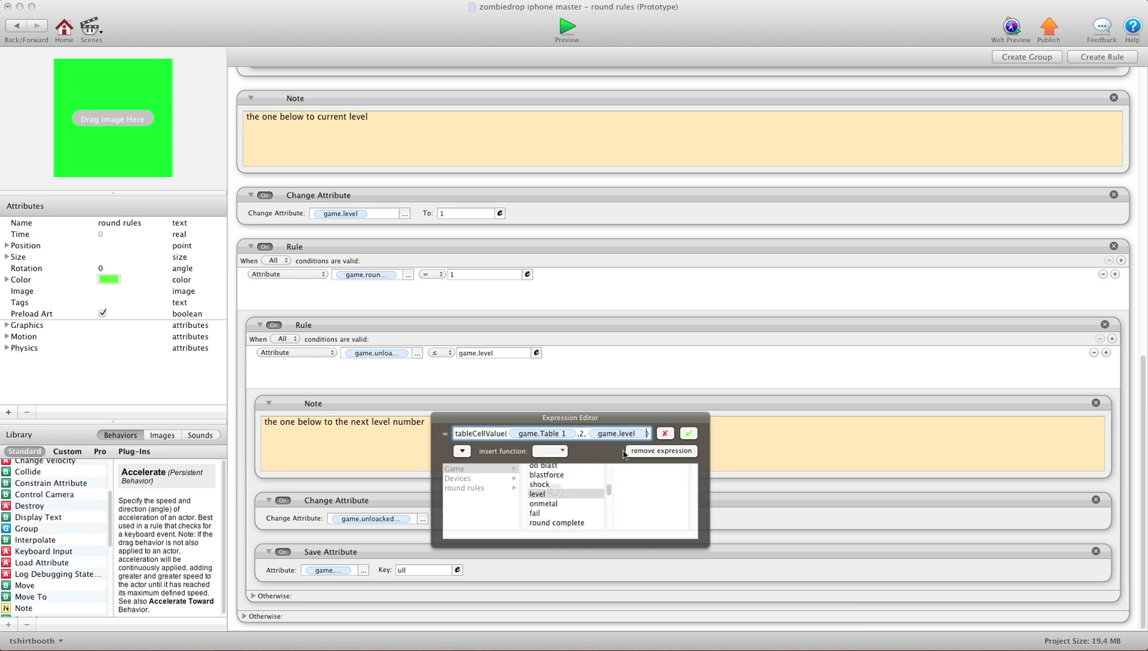
{"action": "left_click", "coordinate": [690, 432]}
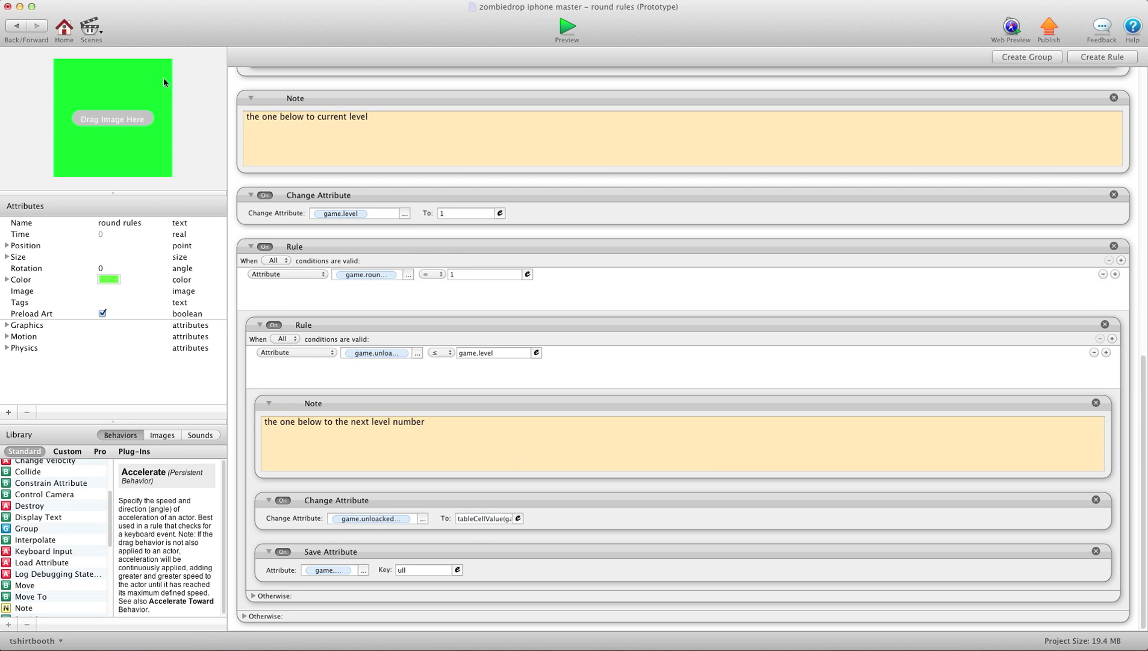
Open Table 1 from the project's Tables list
{"action": "left_click", "coordinate": [65, 30]}
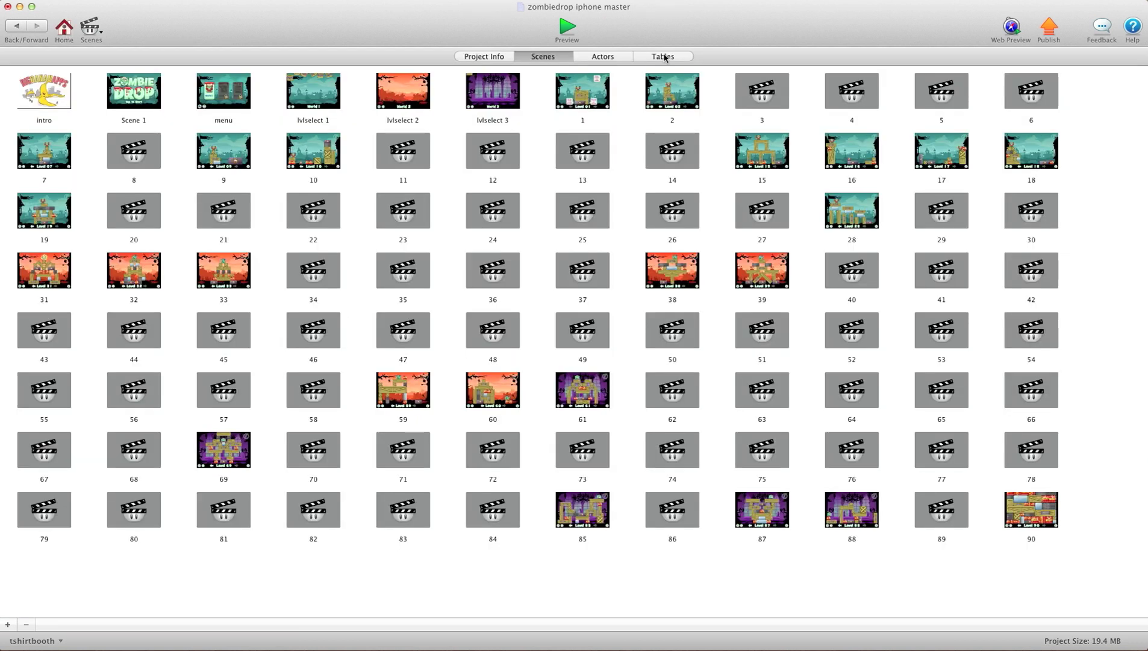
{"action": "left_click", "coordinate": [662, 56]}
{"action": "left_click", "coordinate": [49, 96]}
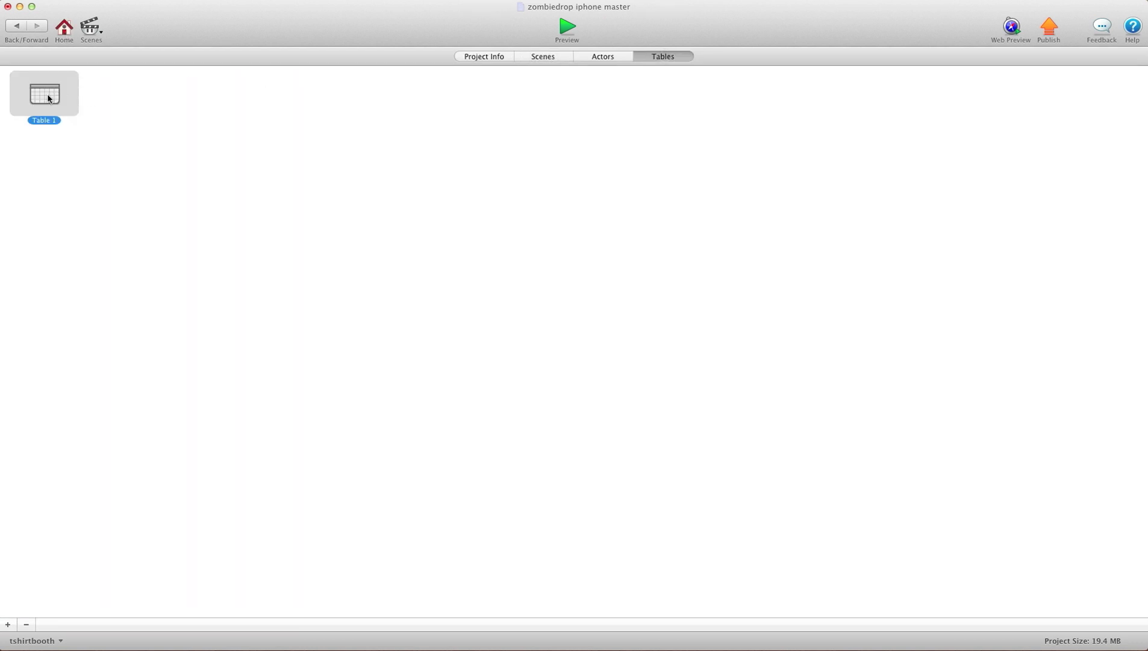
{"action": "double_click", "coordinate": [48, 96]}
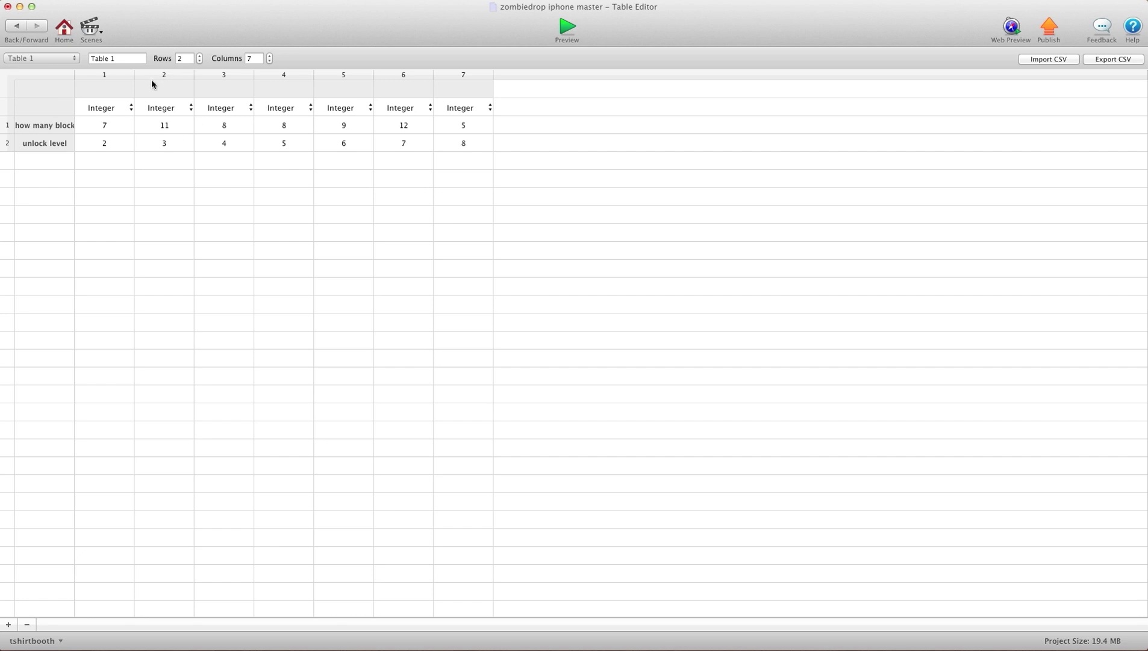
Inspect row 2's unlock level values, 2 through 8, then clear the selection
{"action": "left_click", "coordinate": [163, 144]}
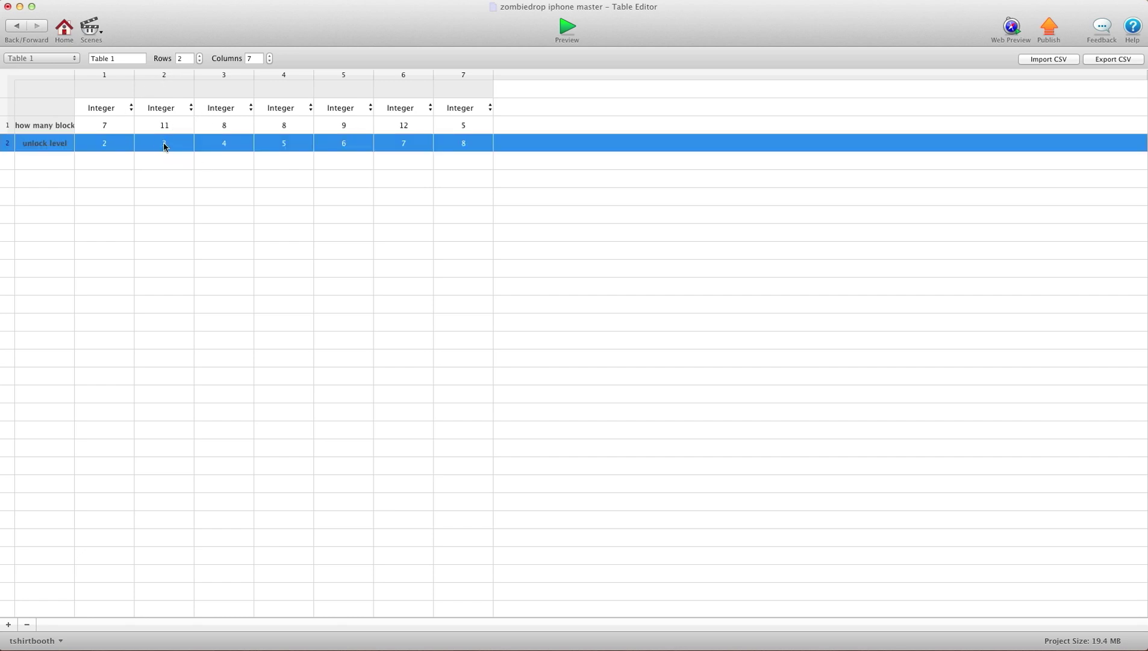
{"action": "left_click", "coordinate": [231, 145]}
{"action": "left_click", "coordinate": [308, 150]}
{"action": "left_click", "coordinate": [54, 163]}
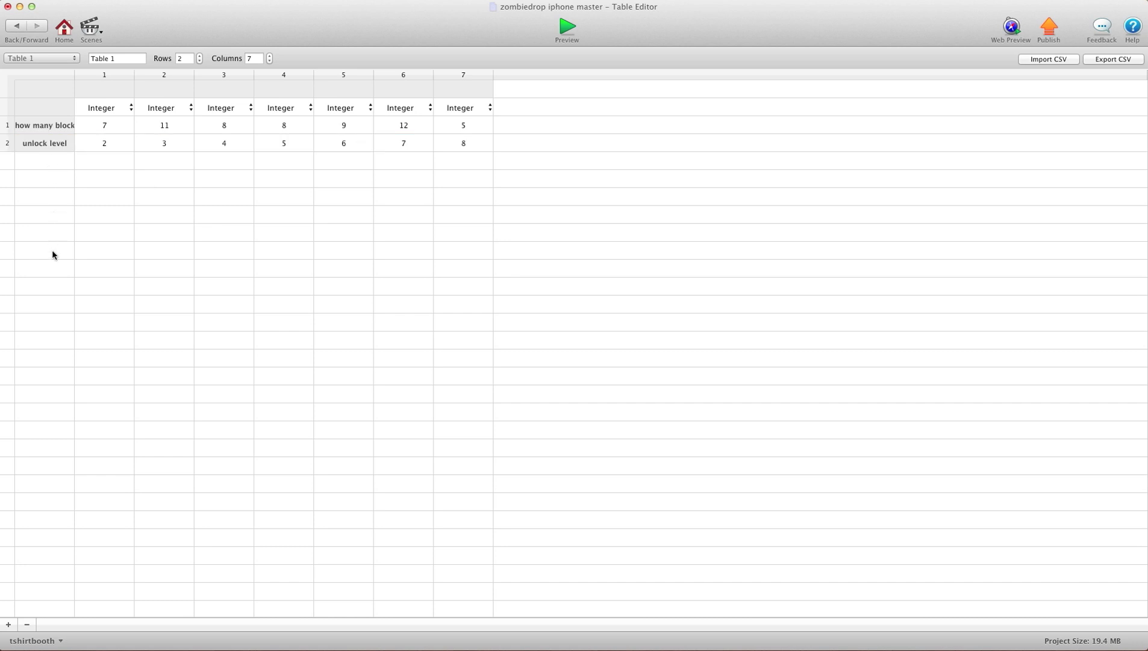